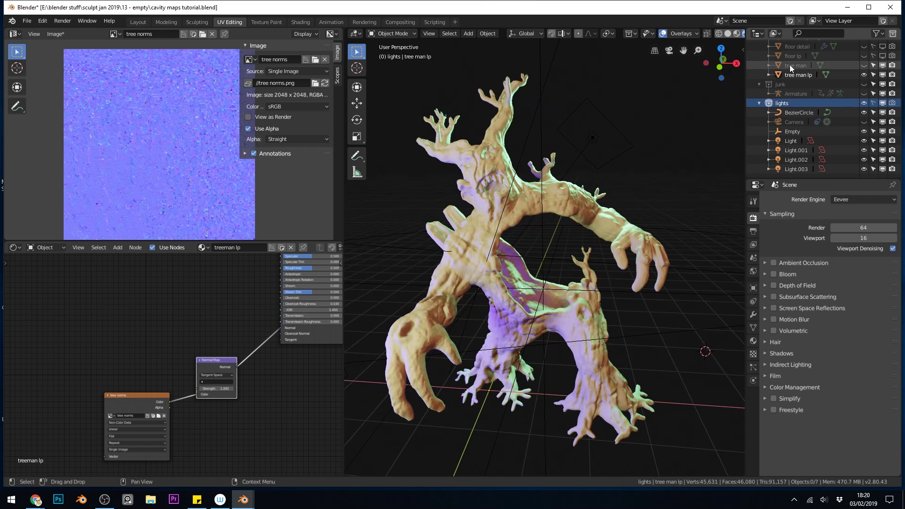
Unhide the high-poly tree man and toggle the visibility of tree man lp to compare both meshes, leaving both shown
click(863, 66)
click(863, 74)
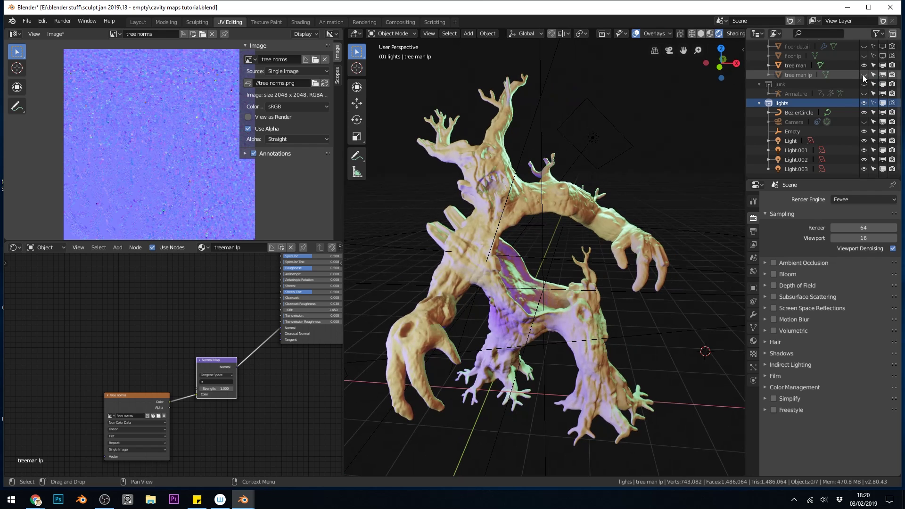
click(864, 75)
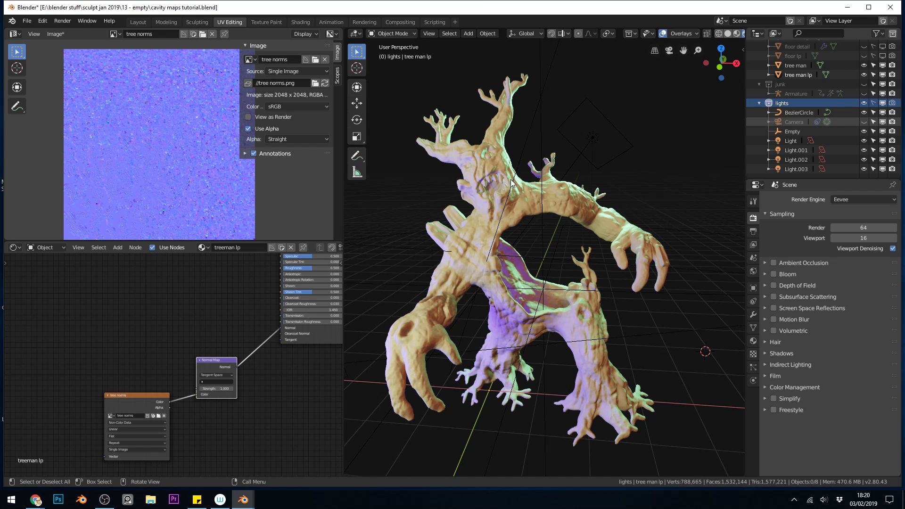
click(863, 76)
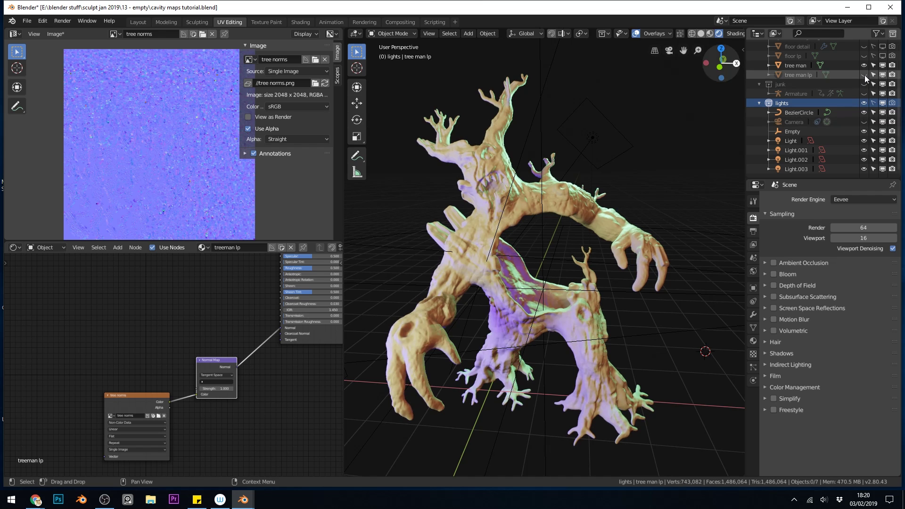
click(863, 75)
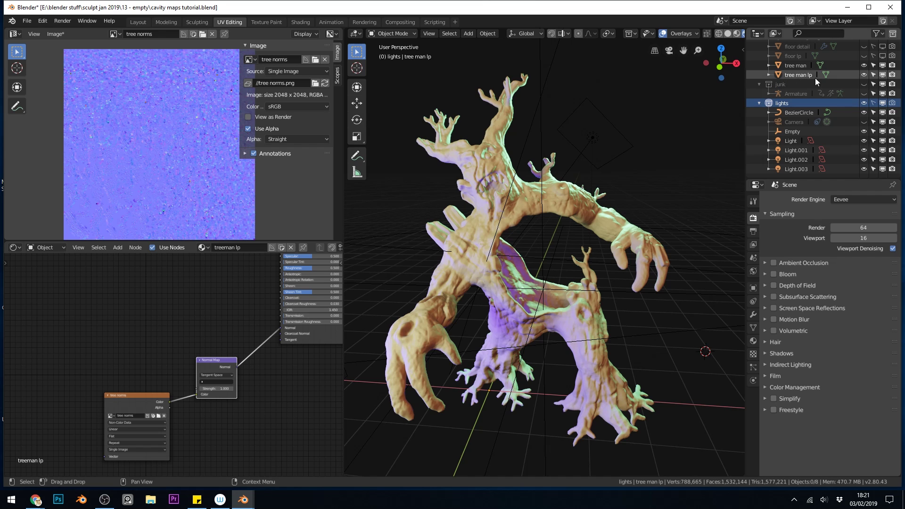
Hide the lights collection and switch the 3D viewport to solid shading
click(864, 104)
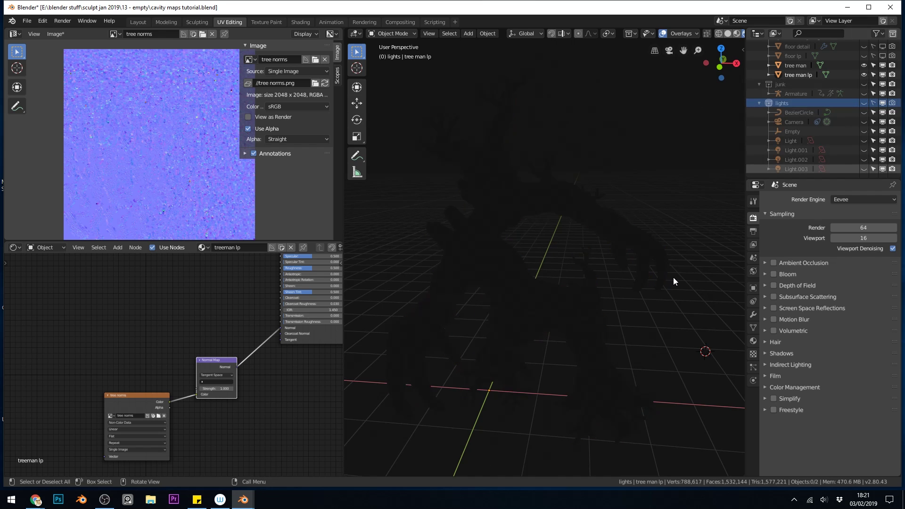
key(z)
click(724, 263)
Examine the overlapping high-poly and low-poly tree man meshes around the mouth, torso, head branches and whole body
mouse_move(513, 204)
middle_down()
mouse_move(527, 239)
mouse_move(564, 258)
middle_up()
scroll(566, 259, up, 3)
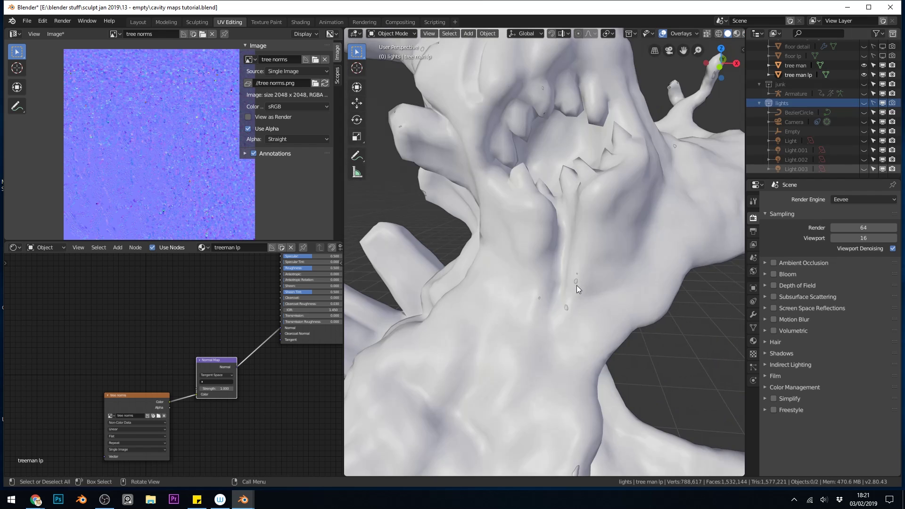
middle_drag(572, 351, 564, 413)
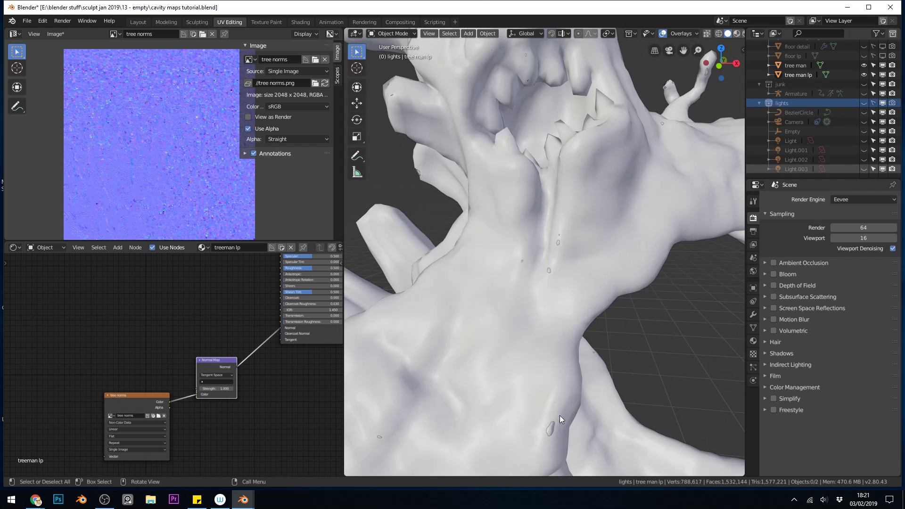
scroll(573, 220, down, 5)
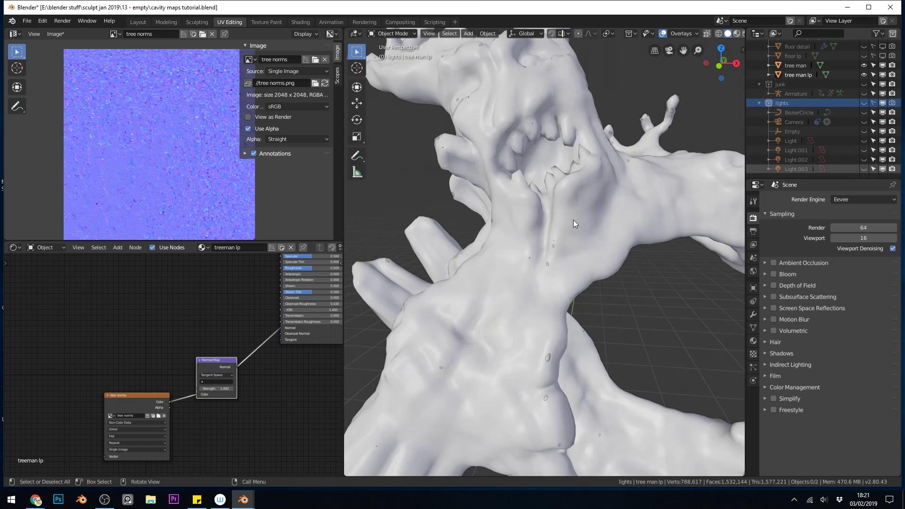
middle_drag(572, 206, 610, 228)
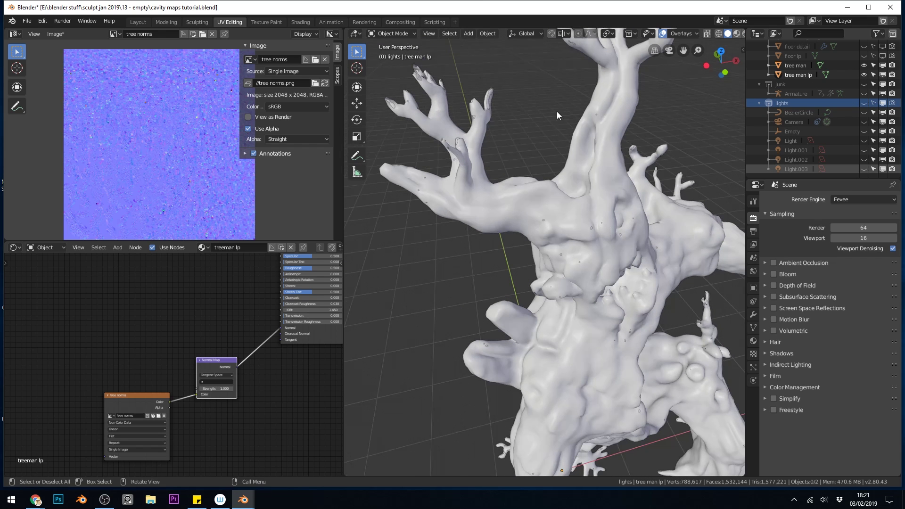
middle_drag(564, 110, 587, 110)
scroll(595, 251, down, 8)
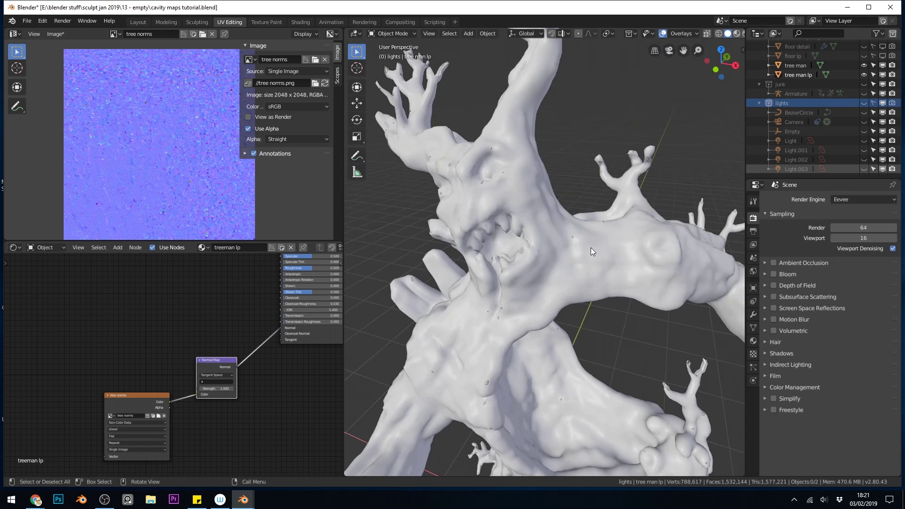
middle_drag(590, 276, 621, 273)
middle_drag(591, 330, 588, 305)
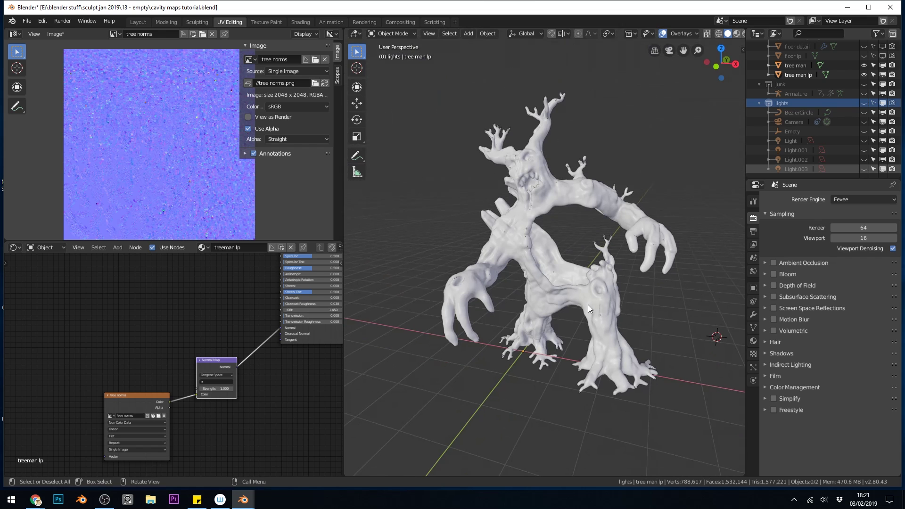
Select the tree man object and shift its hp material's Material Output and Principled BSDF nodes to the right
click(802, 65)
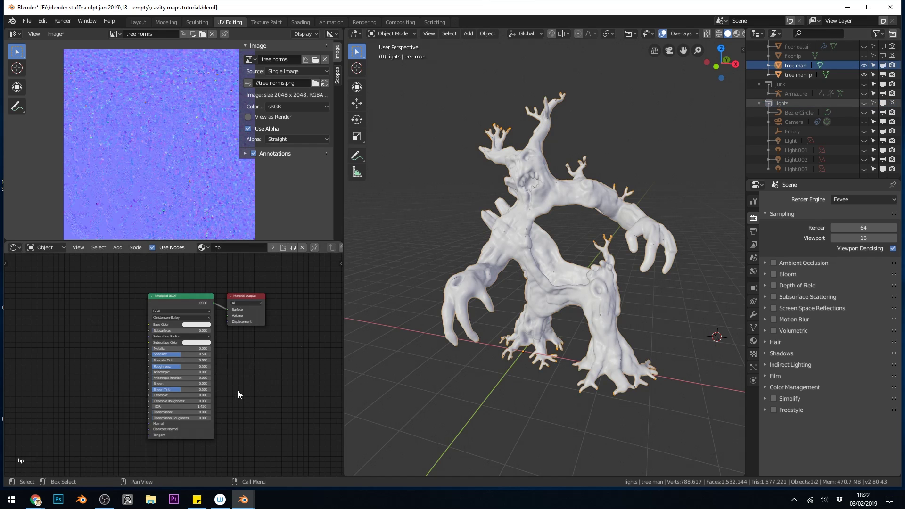
drag(241, 294, 281, 296)
drag(195, 301, 233, 304)
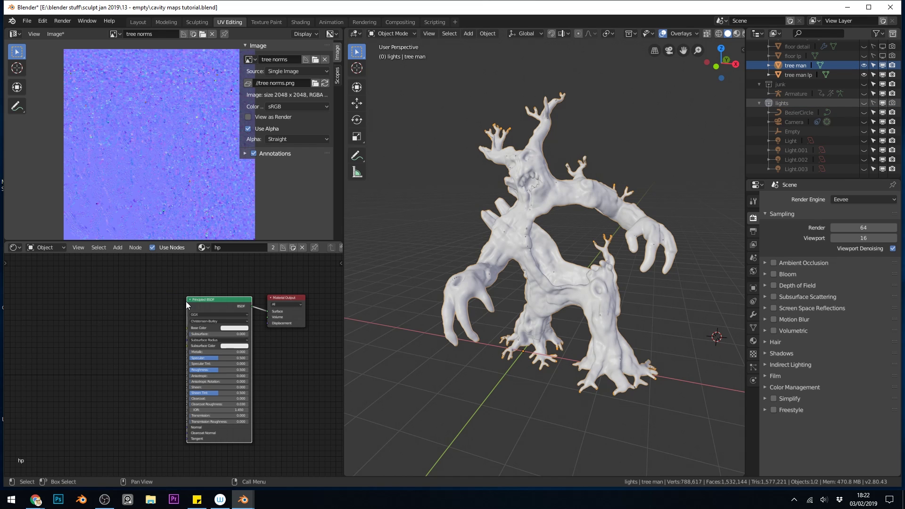
Hide tree man lp and set the render engine to Cycles
click(863, 75)
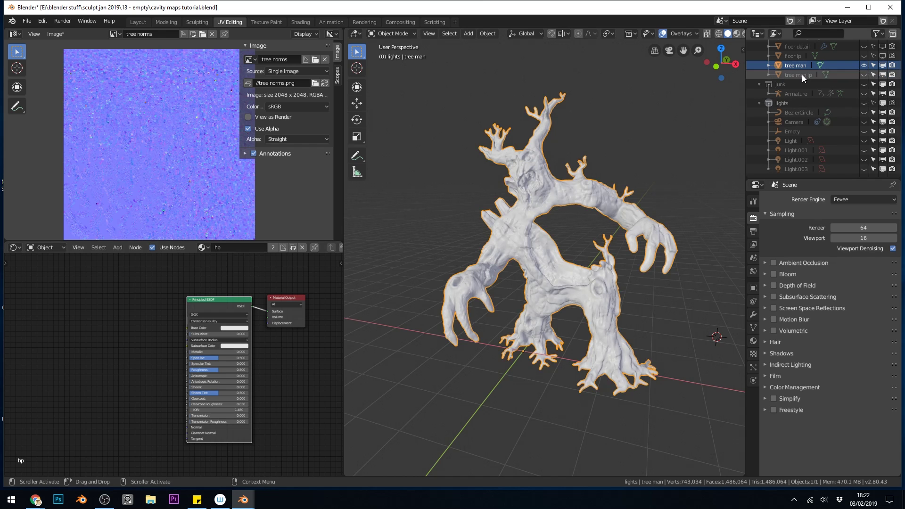
scroll(572, 244, up, 3)
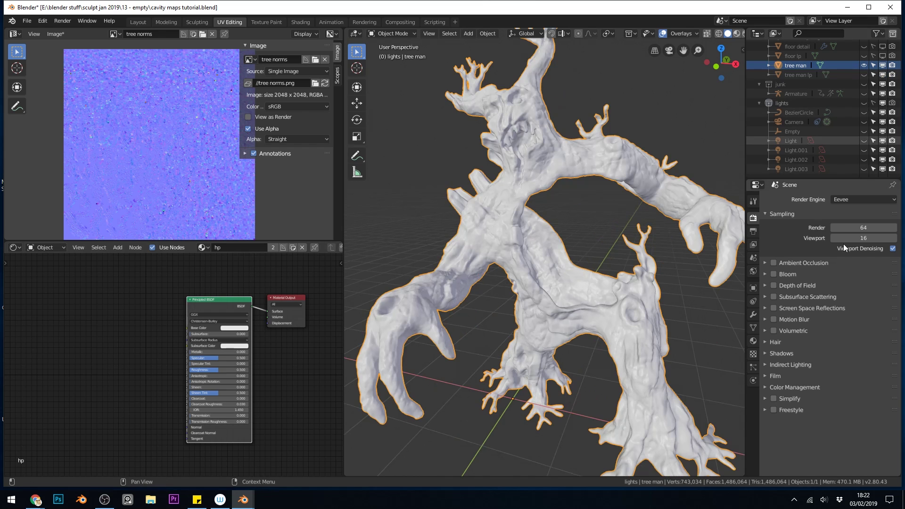
click(849, 198)
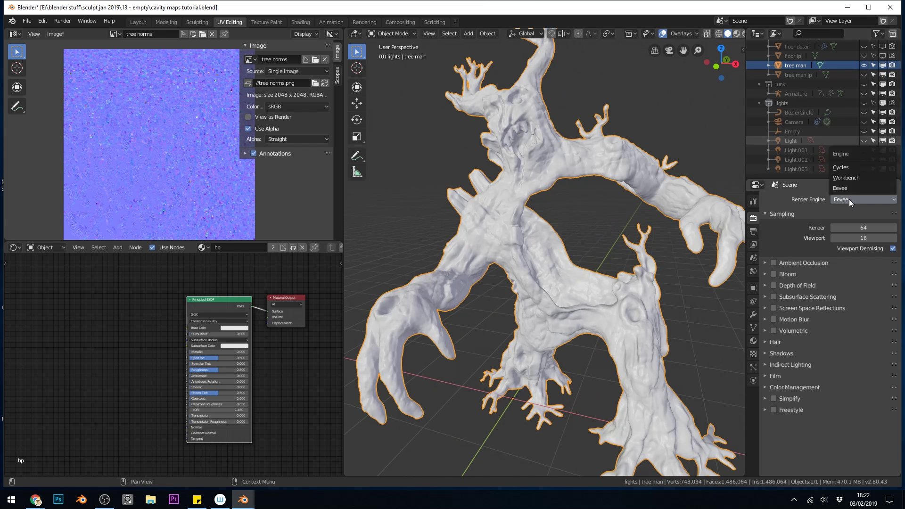
click(852, 167)
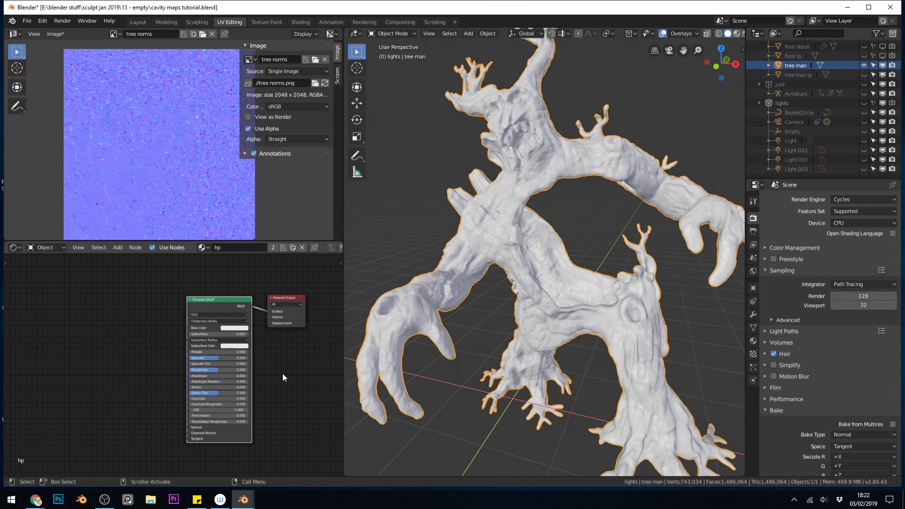
Add a Geometry node to the hp material and connect its Pointiness output to the Principled BSDF's Base Color
key(shift)
key(shift+a)
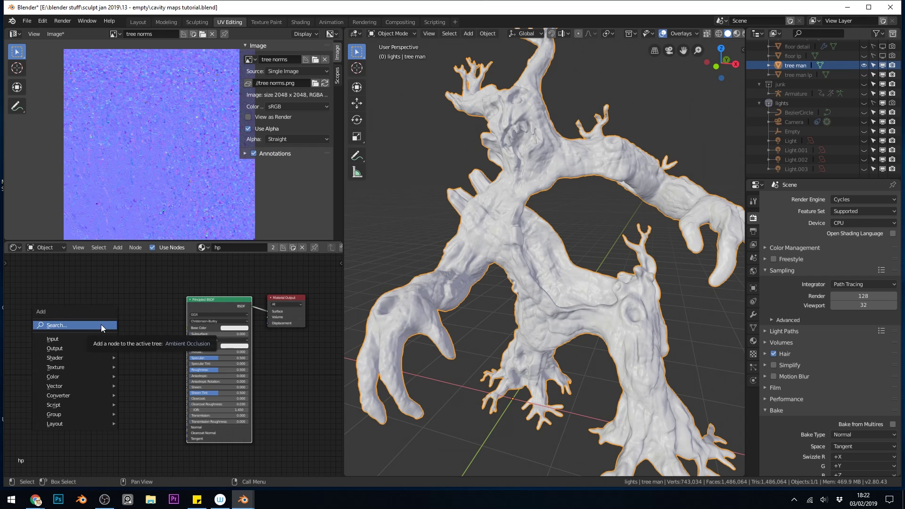
mouse_move(83, 341)
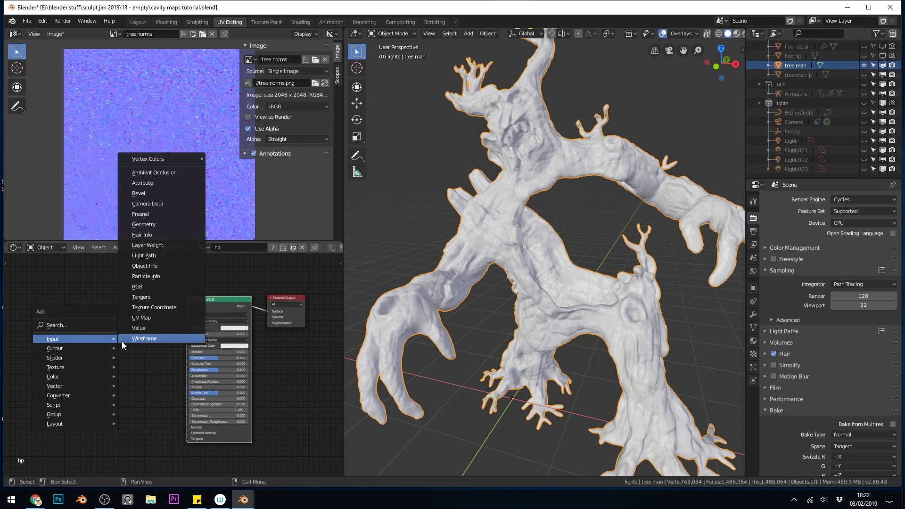
click(138, 226)
click(59, 319)
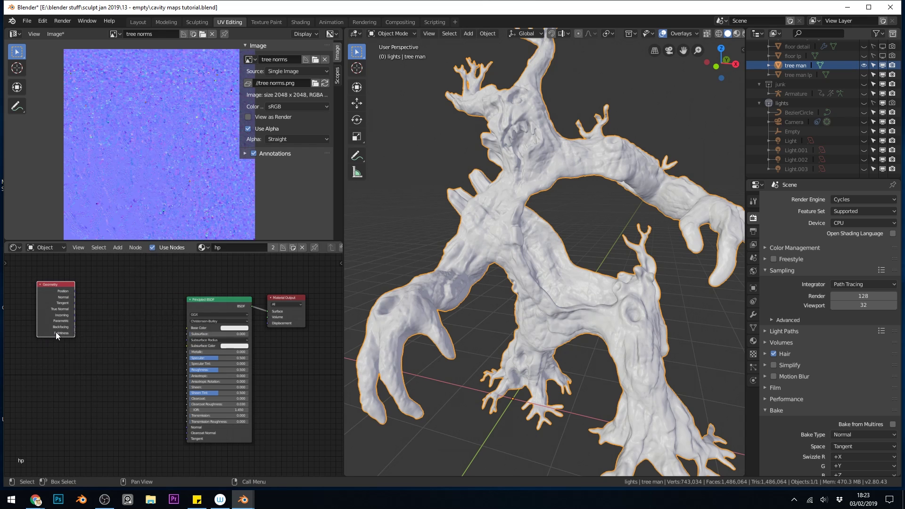
drag(75, 333, 187, 328)
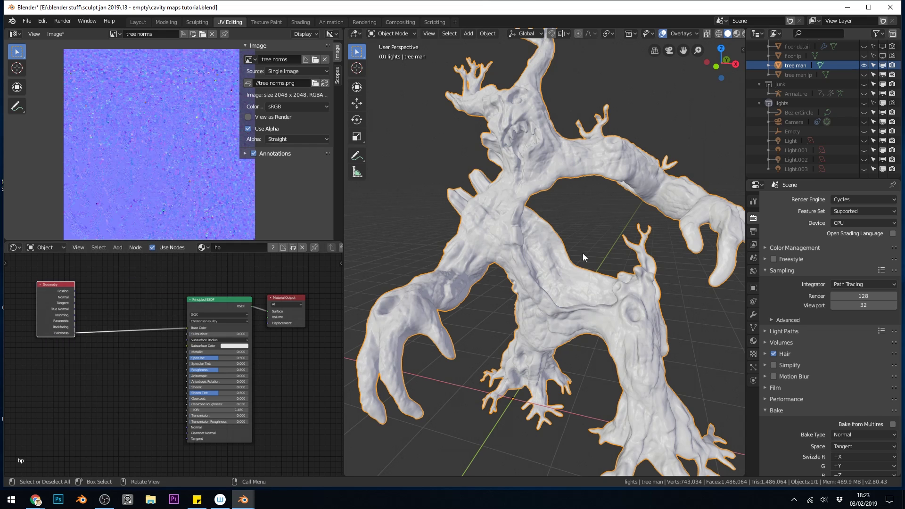
Switch the 3D viewport to rendered shading and show the lights collection
key(z)
click(564, 193)
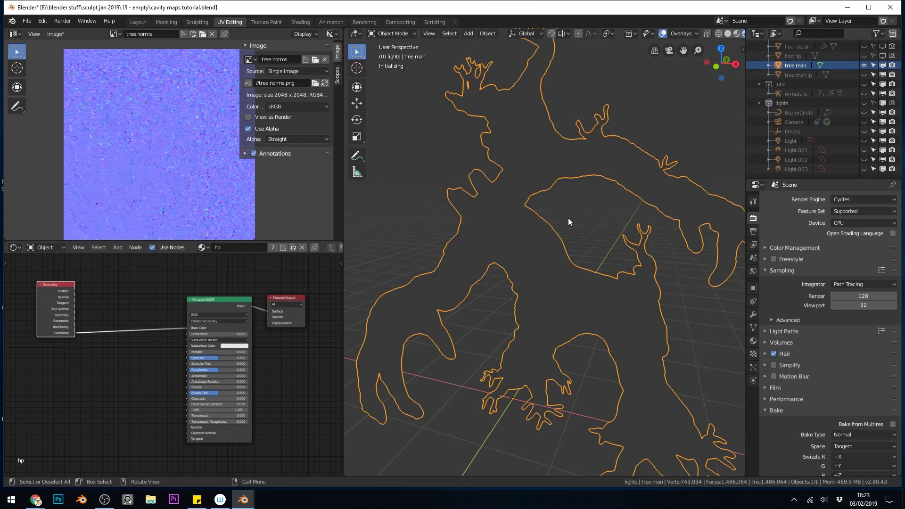
click(856, 103)
click(863, 104)
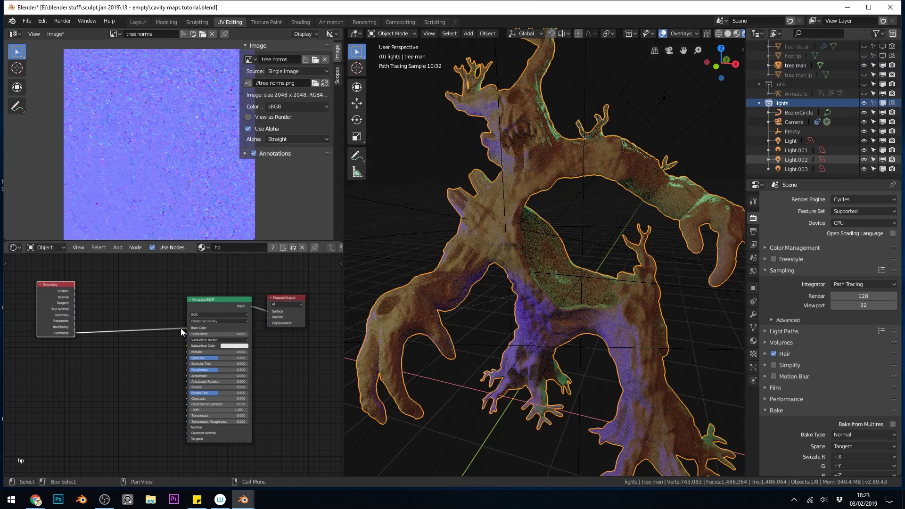
Insert a ColorRamp node on the link between the Geometry node's Pointiness and the Principled BSDF's Base Color
drag(188, 330, 161, 346)
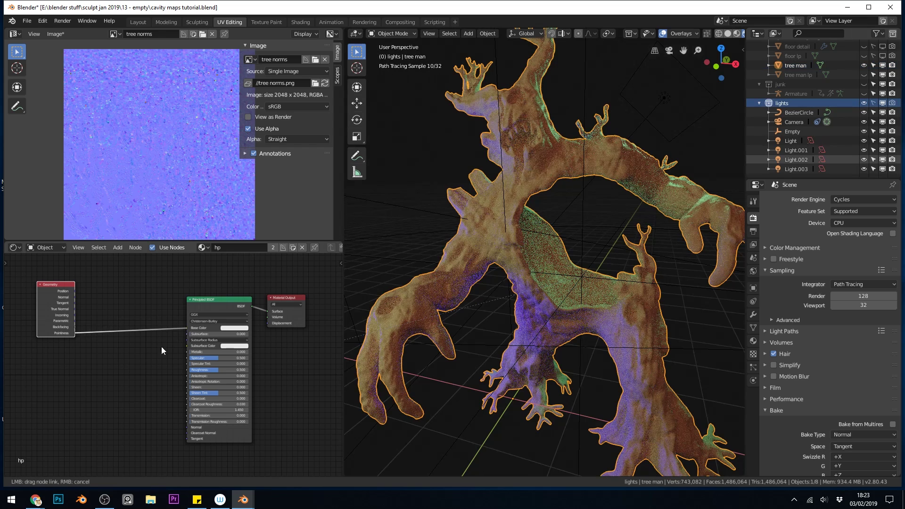
right_click(123, 323)
key(shift+a)
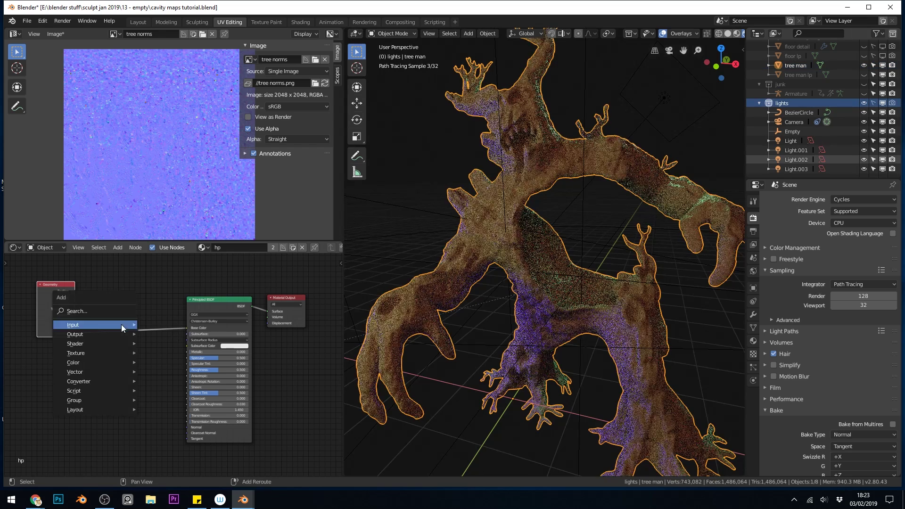
mouse_move(107, 369)
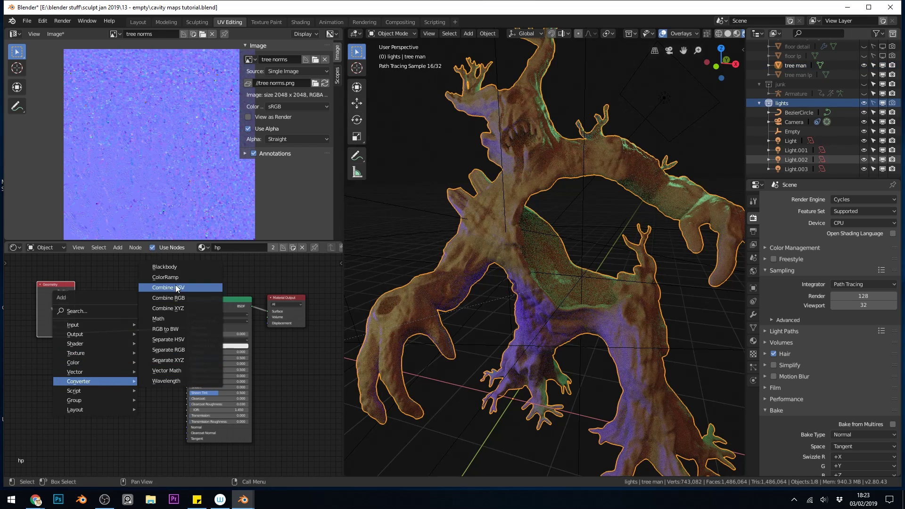
click(173, 278)
click(157, 334)
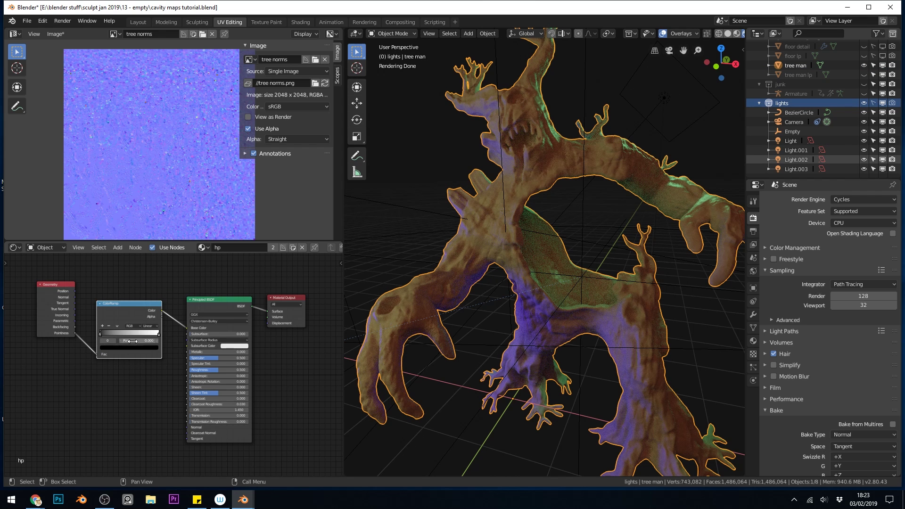
Set the ColorRamp's black stop to 0.4 and white stop to 0.6, and compare the render with the node muted and unmuted
scroll(124, 345, up, 4)
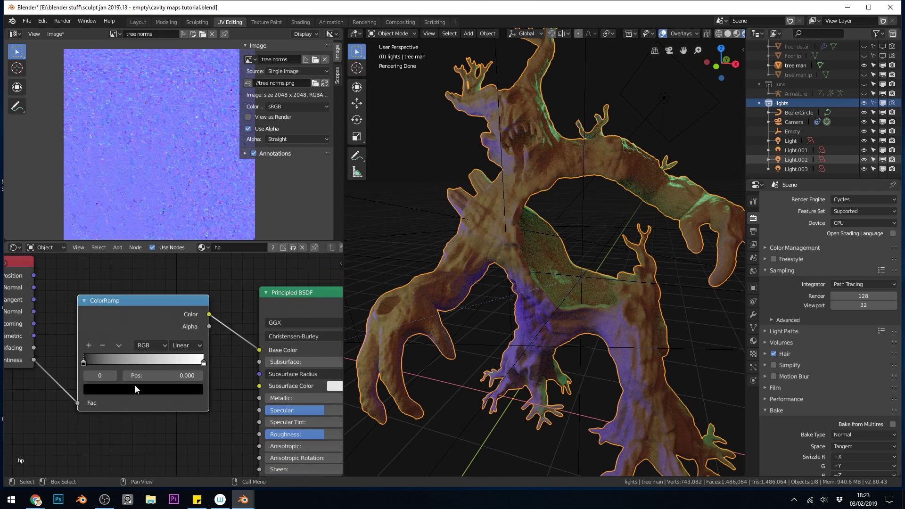
drag(113, 363, 132, 363)
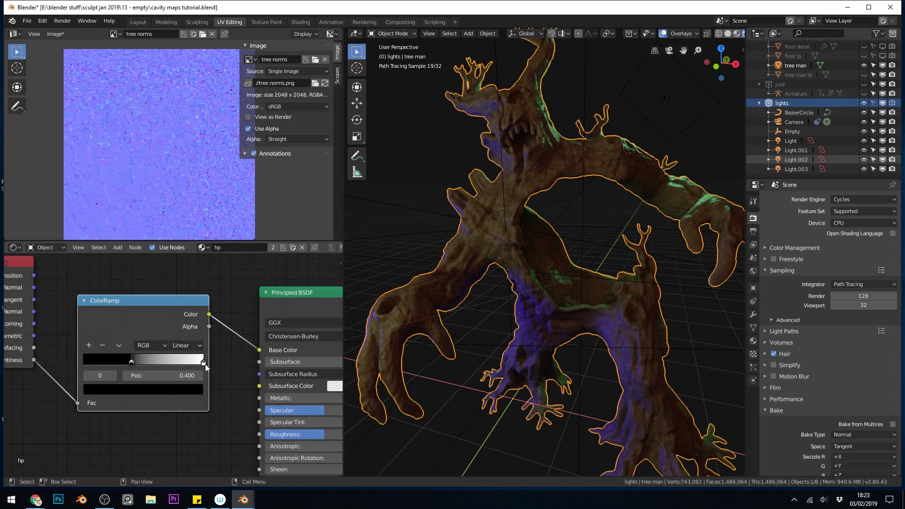
drag(205, 364, 156, 362)
double_click(169, 375)
text(0.6)
key(Return)
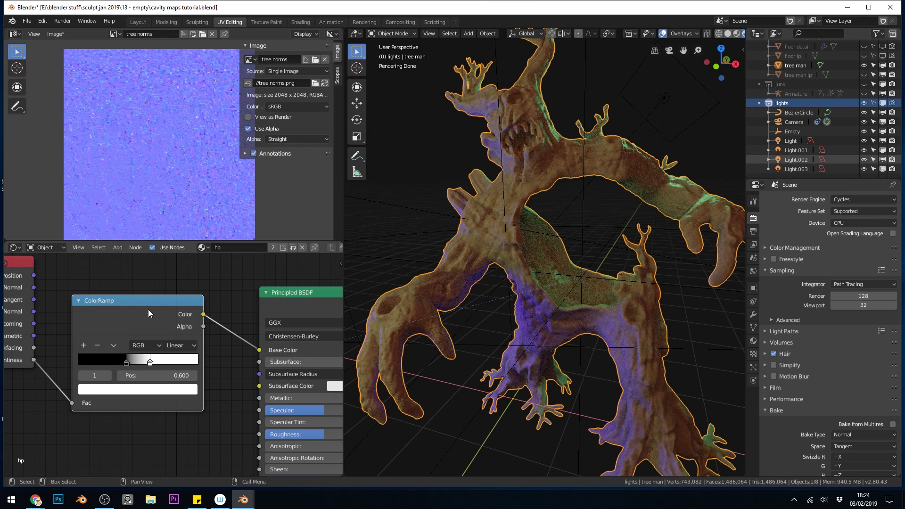
key(m)
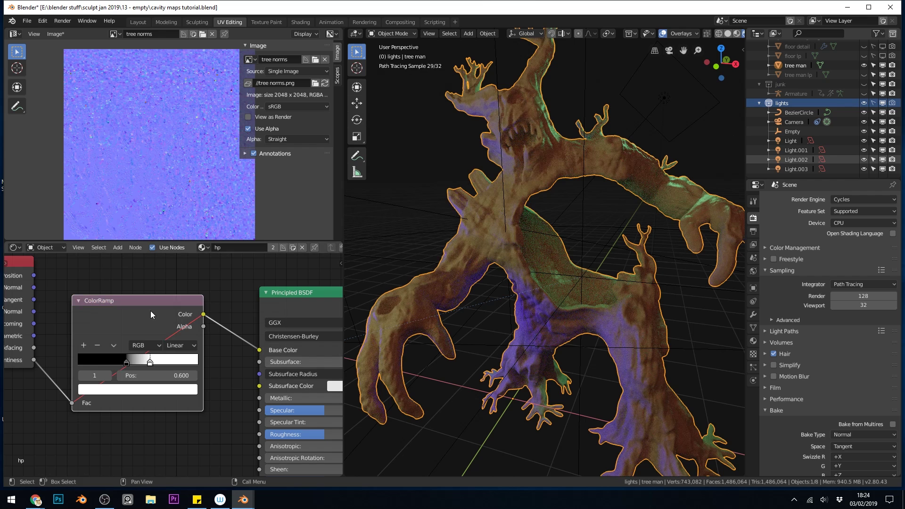
key(m)
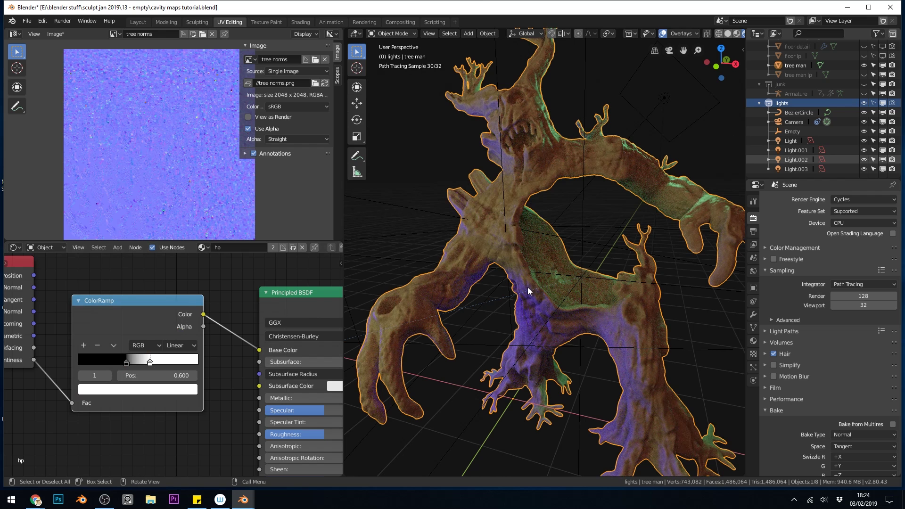
Move the Geometry and ColorRamp nodes lower in the node tree to free space above them
scroll(220, 308, down, 4)
drag(152, 292, 123, 350)
drag(225, 304, 196, 350)
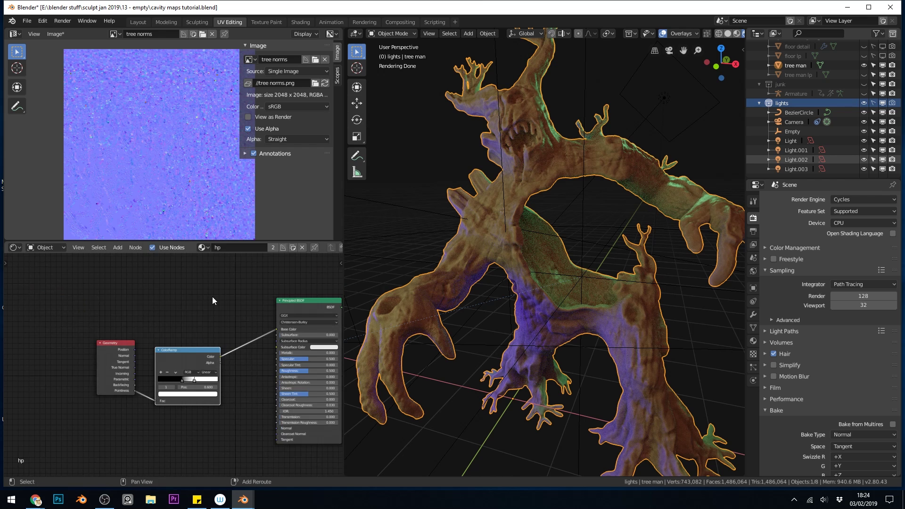
Add an Ambient Occlusion node above the ColorRamp and connect its Color output to the Principled BSDF's Base Color
key(shift+a)
mouse_move(205, 239)
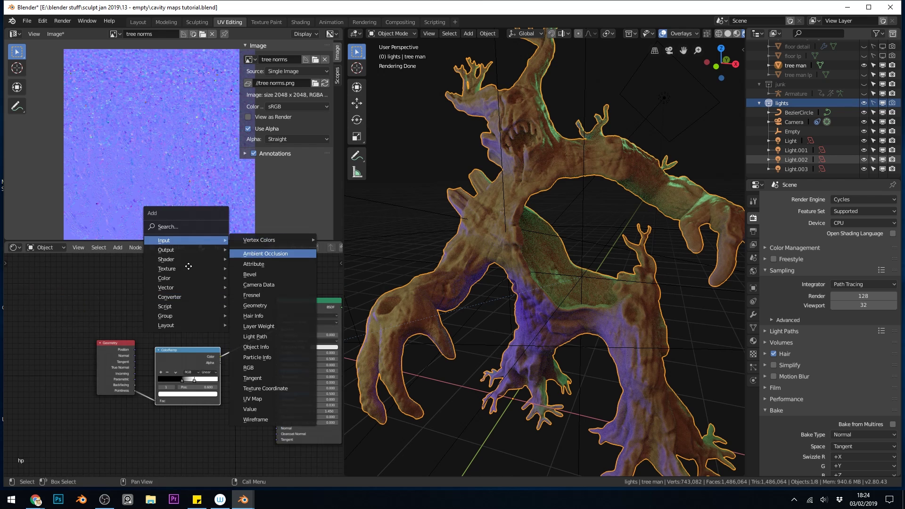
click(255, 253)
click(191, 281)
drag(188, 274, 277, 329)
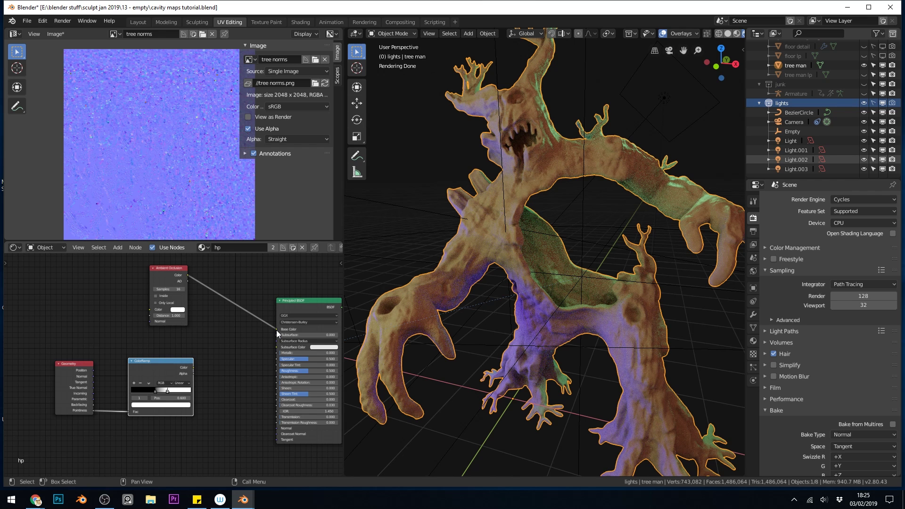
Reconnect the ColorRamp to the Principled BSDF's Base Color, and select tree man plus the unhidden tree man lp as the active object
mouse_move(276, 330)
mouse_down()
mouse_move(193, 367)
mouse_move(275, 360)
mouse_move(275, 330)
mouse_up()
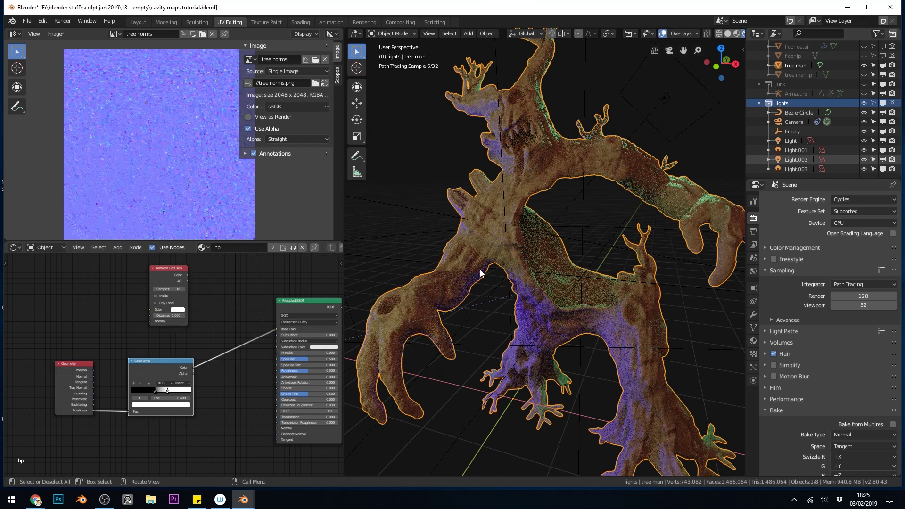
click(802, 66)
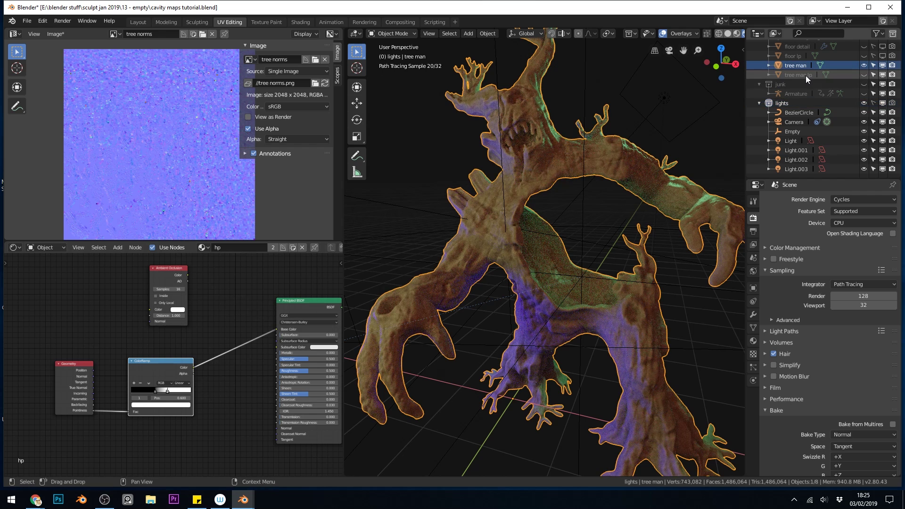
ctrl+click(842, 75)
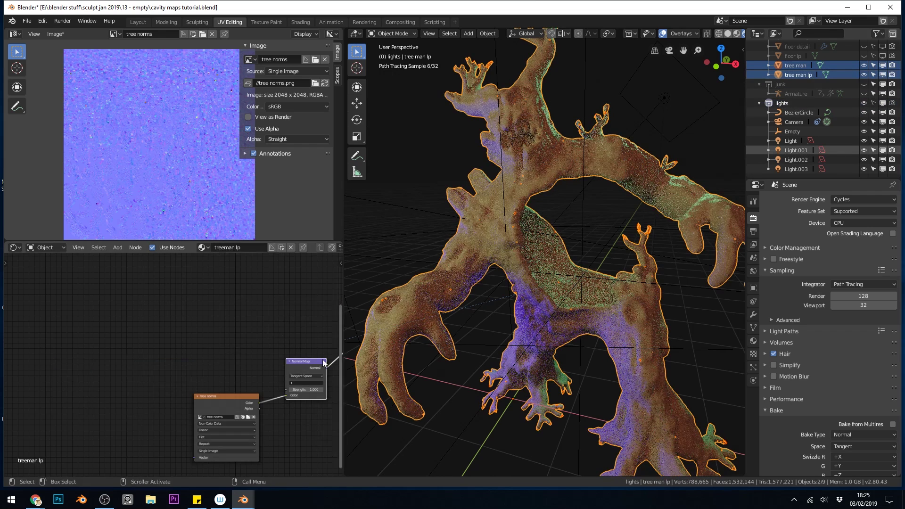
Create a new 2048 x 2048 px image named "treeman cavity" without alpha
click(193, 34)
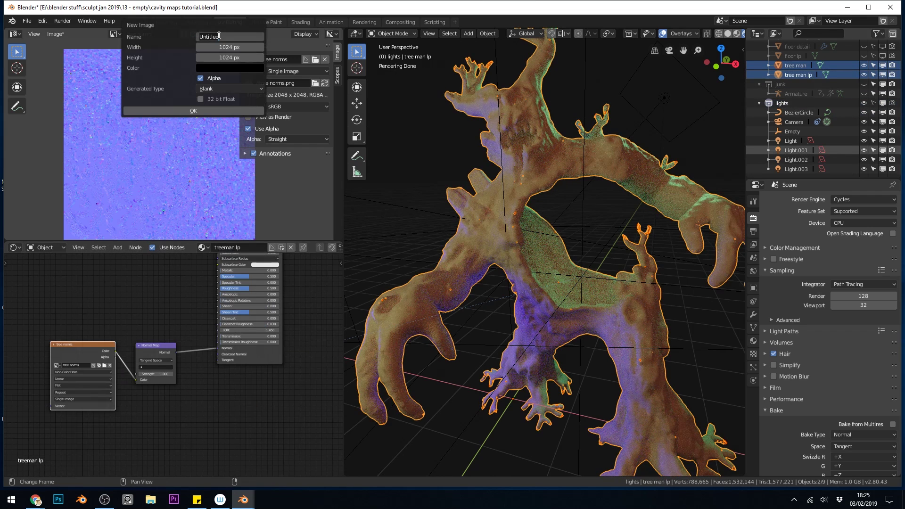
text(treeman_cavity)
key(Tab)
key(BackSpace)
key(BackSpace)
key(BackSpace)
key(BackSpace)
text(20482048)
key(Return)
click(200, 78)
click(185, 109)
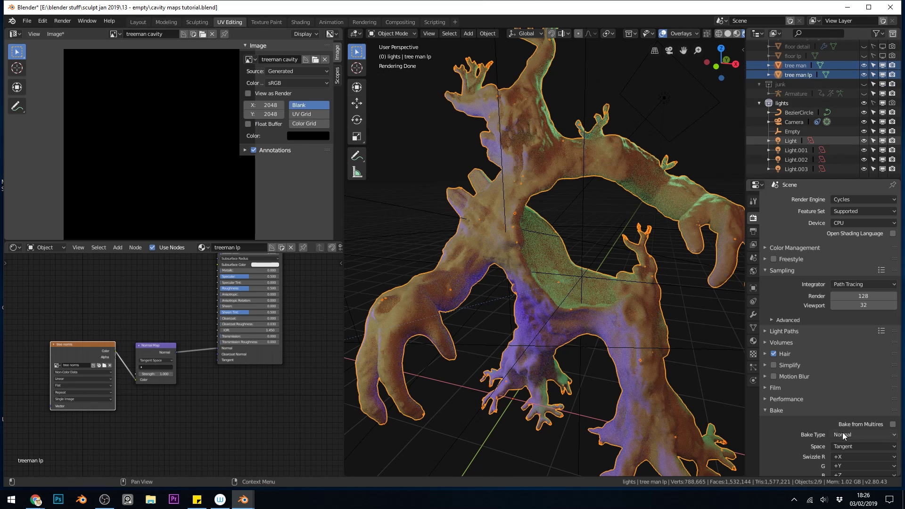
Set the bake type to Diffuse with only the Color contribution and start the bake
scroll(821, 432, down, 5)
click(846, 348)
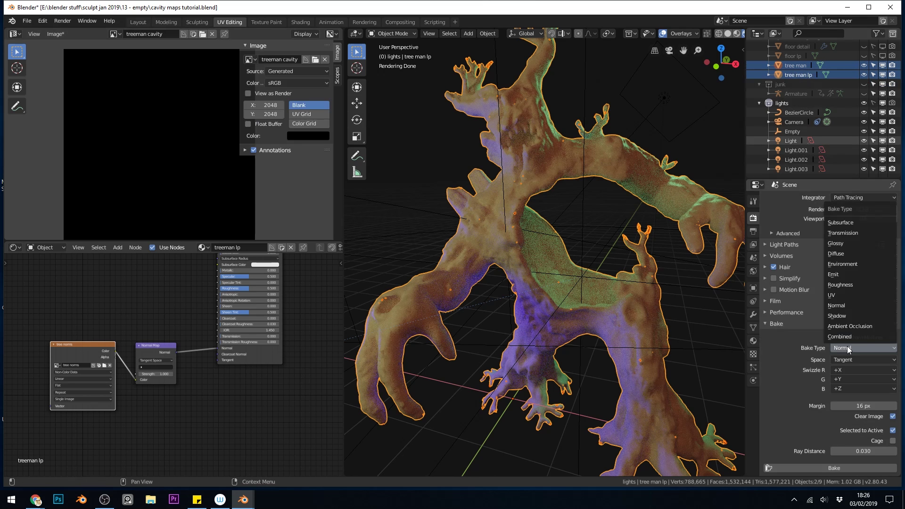
click(844, 258)
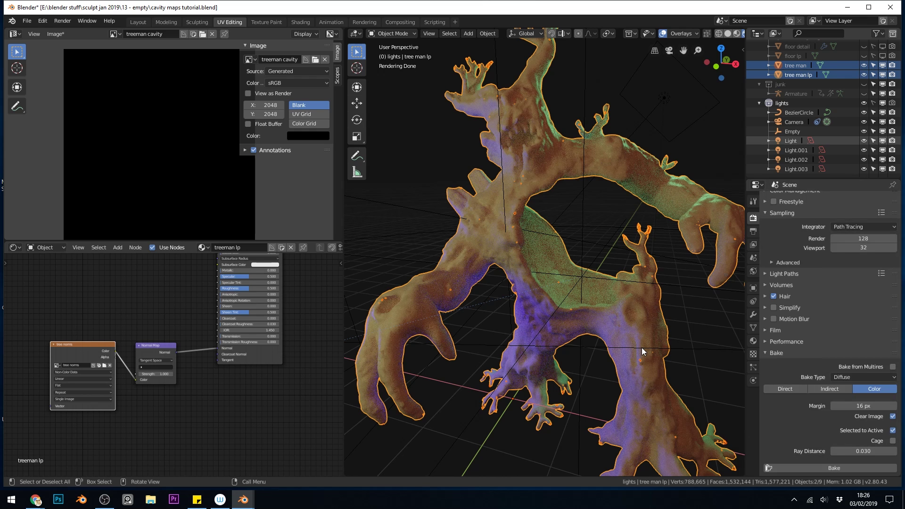
click(838, 467)
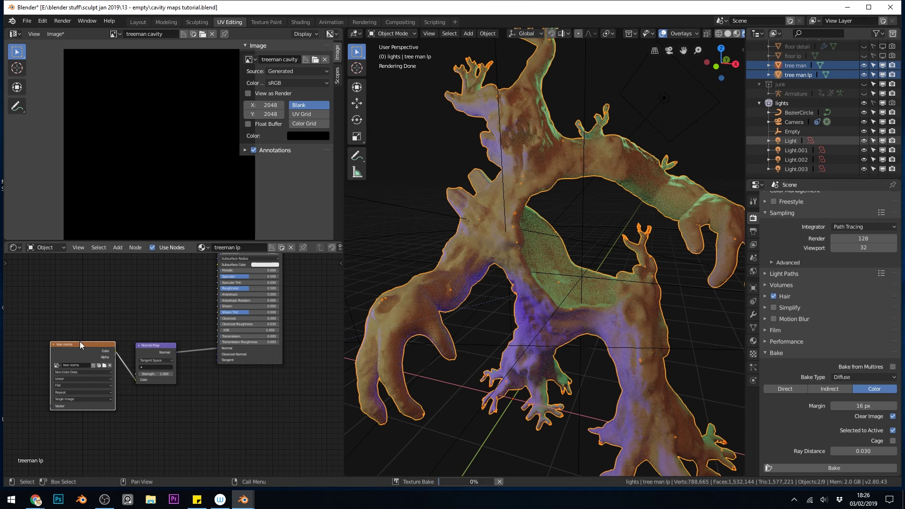
Duplicate the tree norms image texture node, place the copy above the original, and assign the treeman cavity image to it
middle_drag(221, 303, 198, 367)
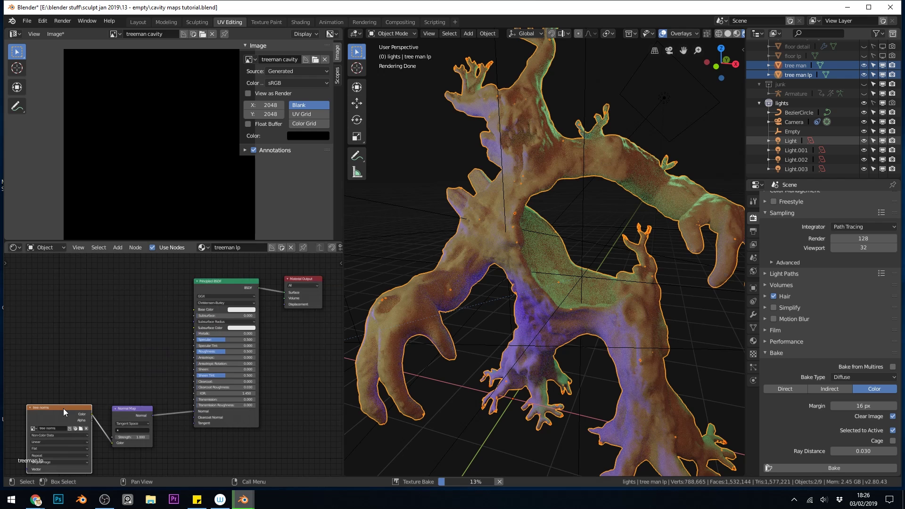
key(shift+d)
click(85, 285)
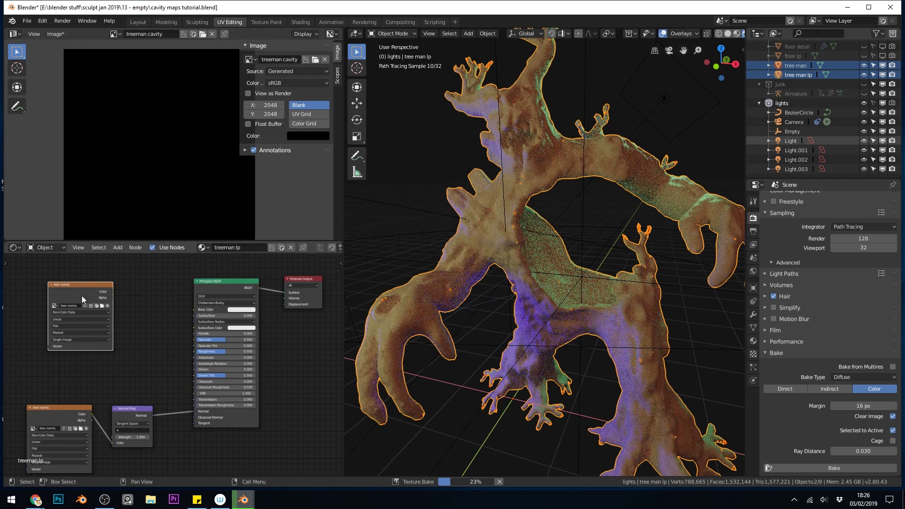
click(56, 306)
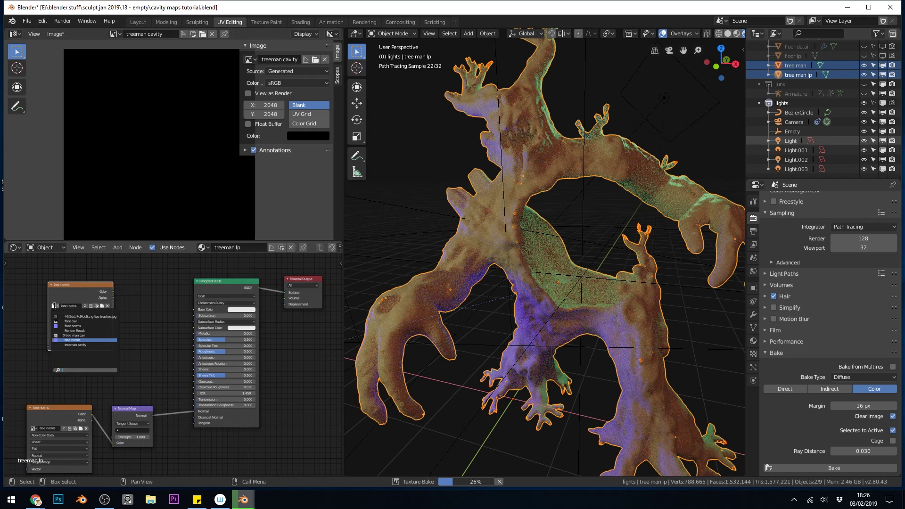
click(68, 345)
drag(66, 280, 61, 276)
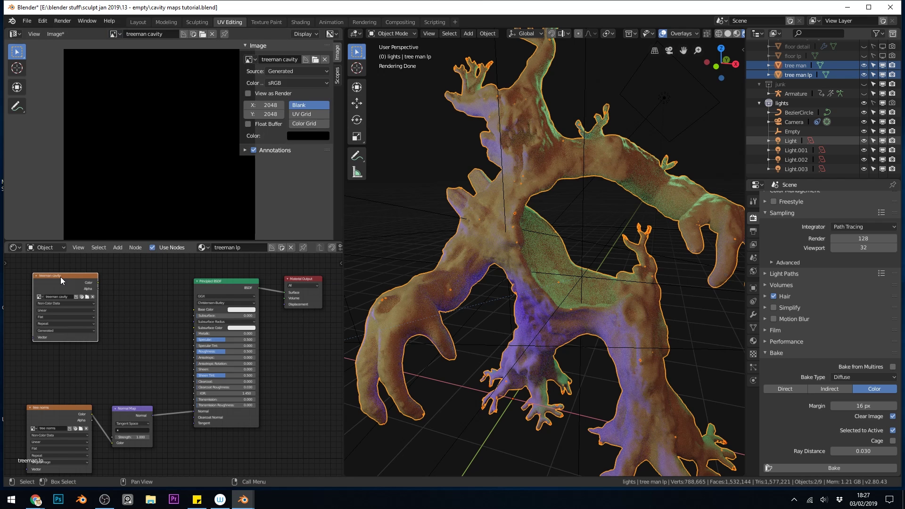
Bake the diffuse color into the treeman cavity image and inspect the baked map up close
click(818, 469)
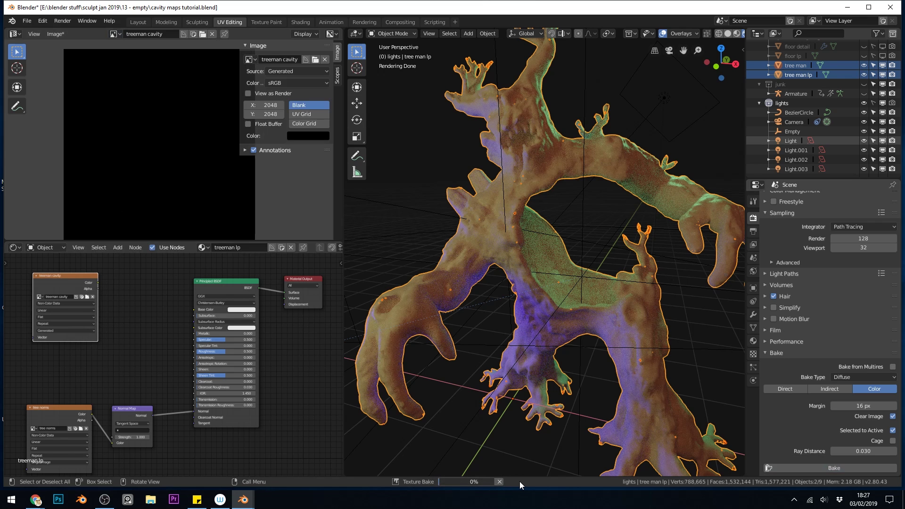
scroll(146, 168, up, 5)
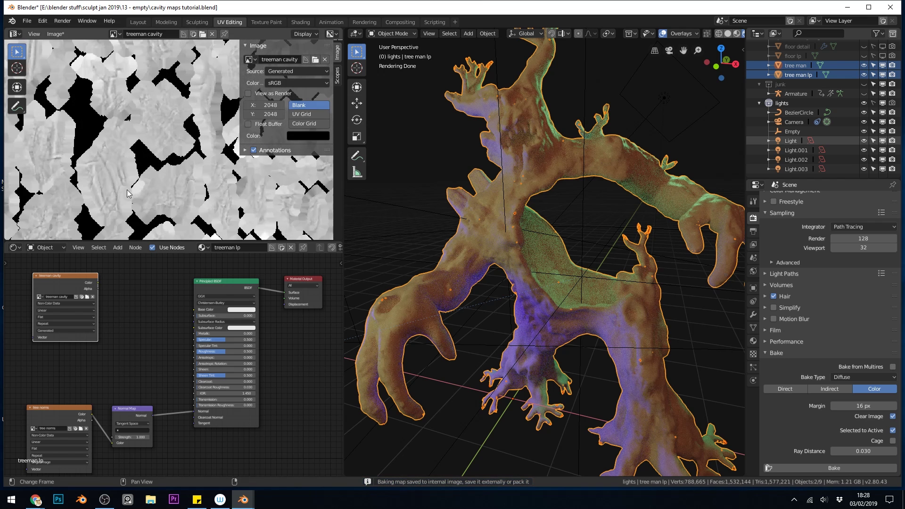
scroll(121, 177, down, 3)
scroll(143, 154, up, 4)
scroll(162, 155, down, 5)
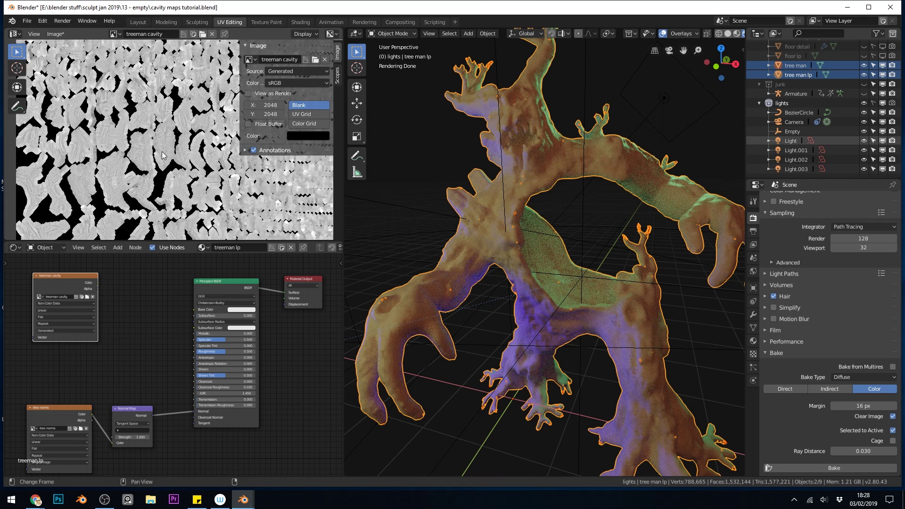
Save the baked cavity image as "treeman cavity2.png" in the project folder
click(52, 34)
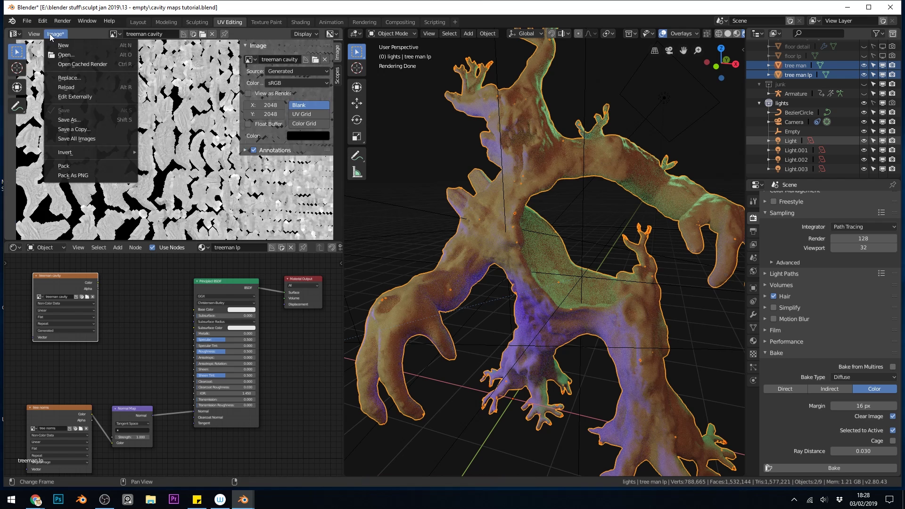
click(74, 120)
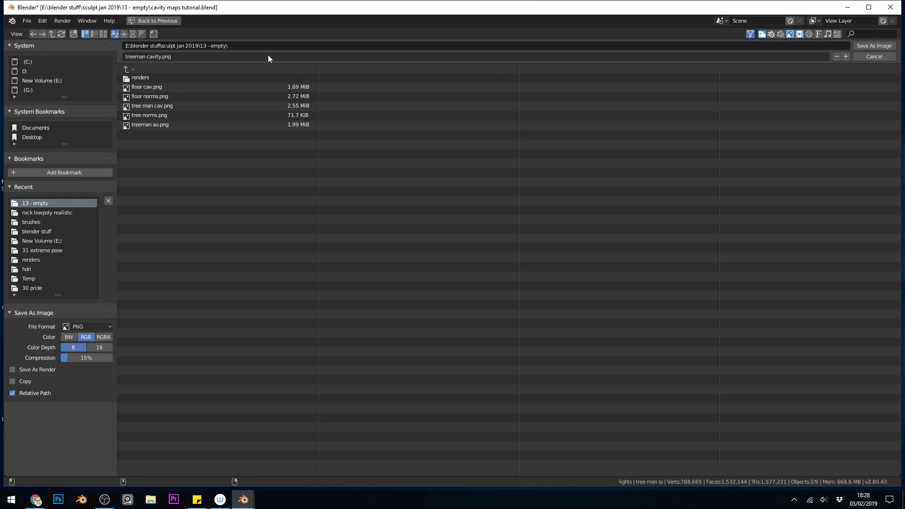
click(161, 56)
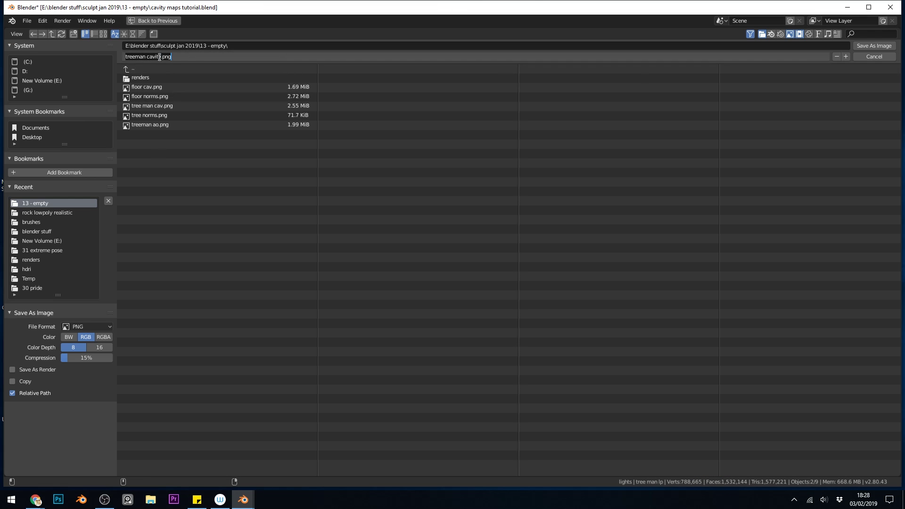
click(161, 56)
text(2)
key(Return)
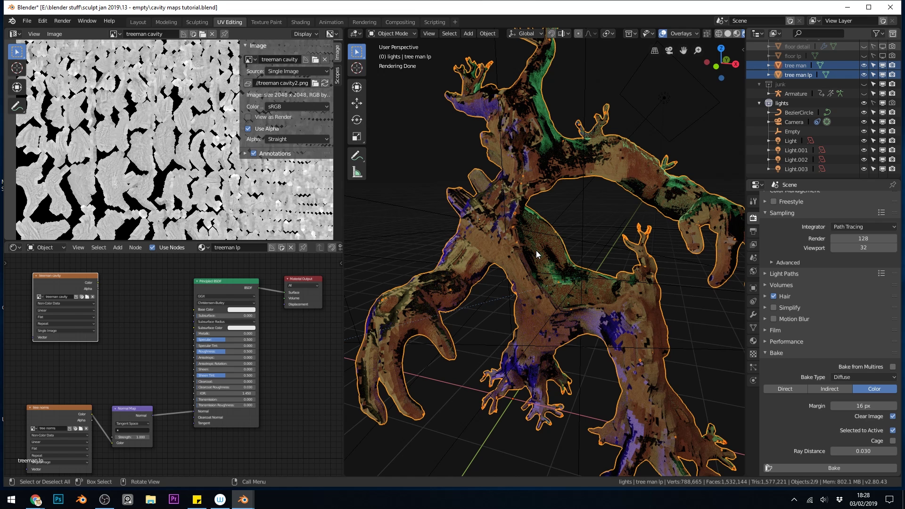
Hide tree man lp, select tree man, and connect the Ambient Occlusion node's Color output to the Principled BSDF's Base Color
click(865, 74)
click(799, 67)
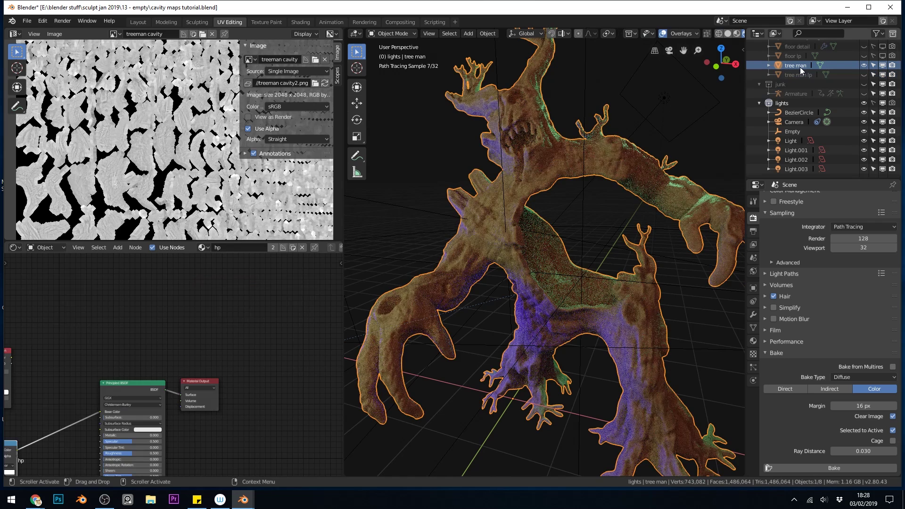
key(Home)
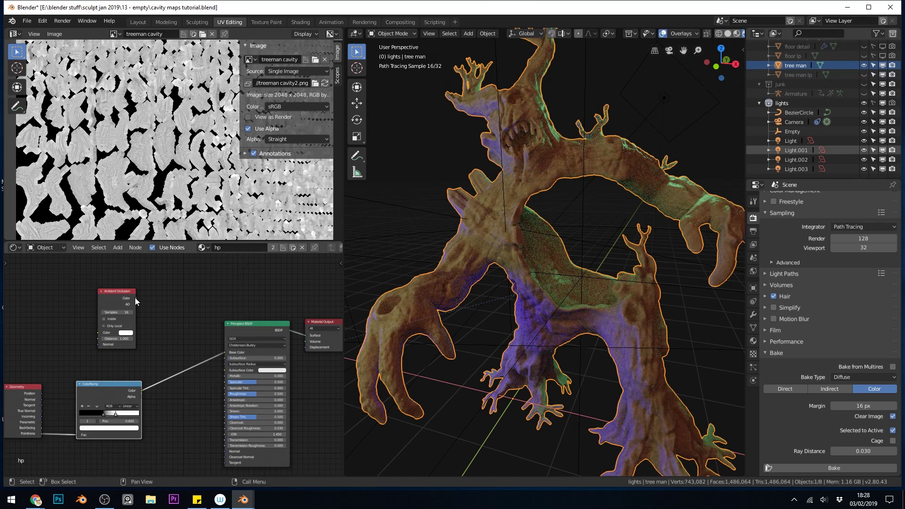
drag(136, 298, 224, 349)
Add tree man lp to the selection as the active object and create a new 2048 x 2048 px image named "treeman ao 2"
click(793, 75)
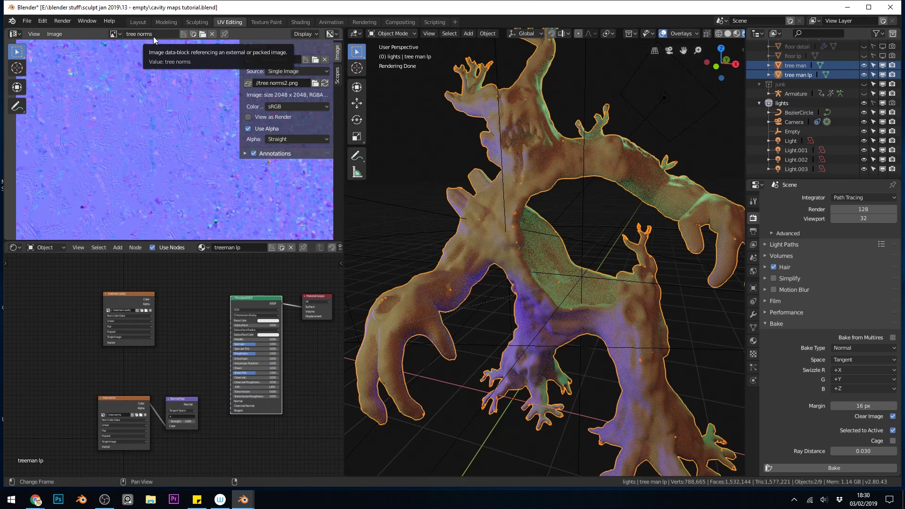
click(194, 34)
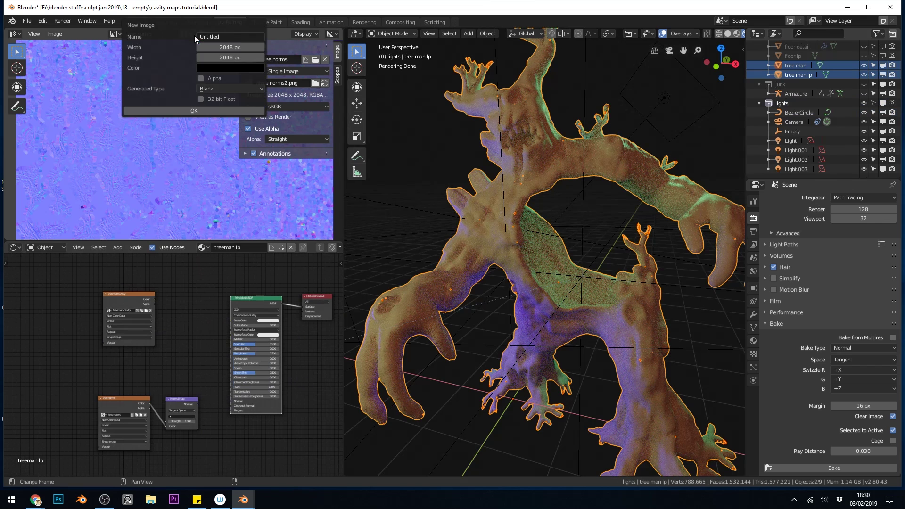
click(214, 37)
text(treeman ao 2)
key(Return)
Duplicate the treeman cavity image texture node, assign the treeman ao 2 image to the copy, and place it above the other texture nodes
drag(132, 294, 126, 335)
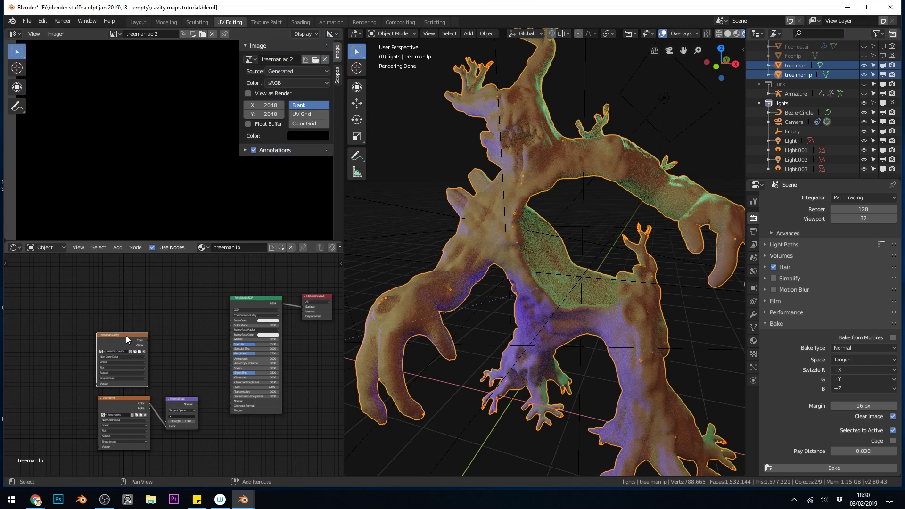
key(shift+d)
click(128, 275)
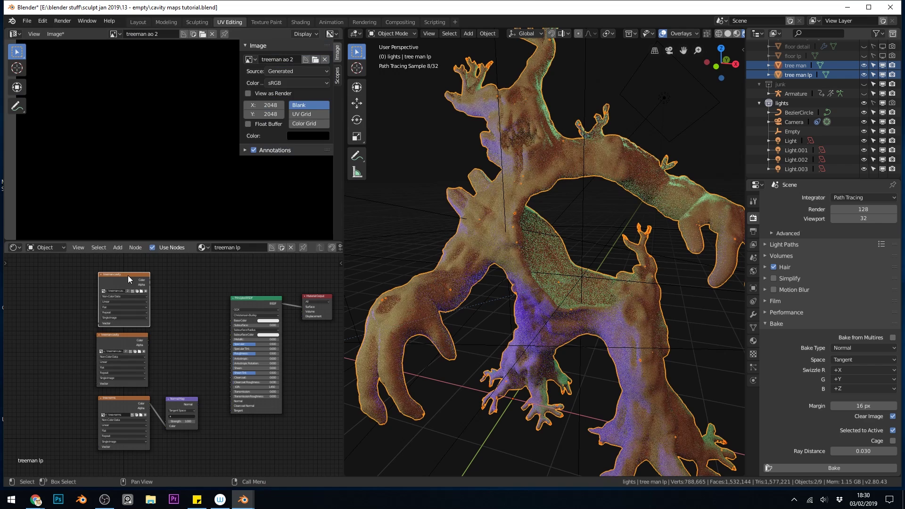
scroll(128, 276, up, 5)
middle_drag(128, 291, 163, 378)
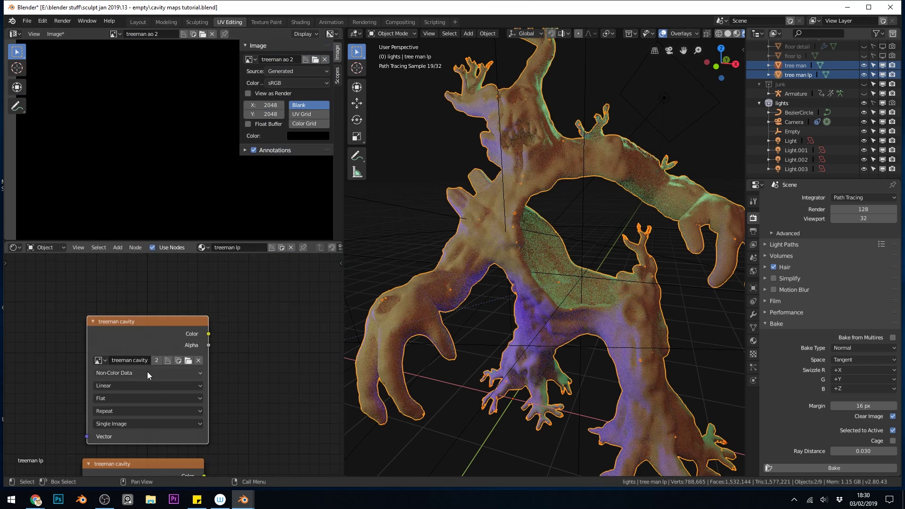
click(101, 360)
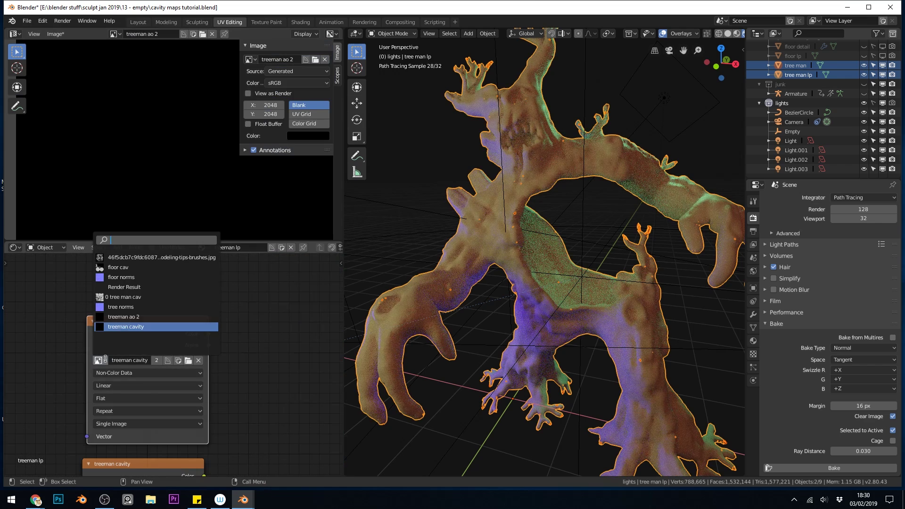
click(119, 317)
scroll(118, 317, down, 5)
middle_drag(148, 358, 166, 309)
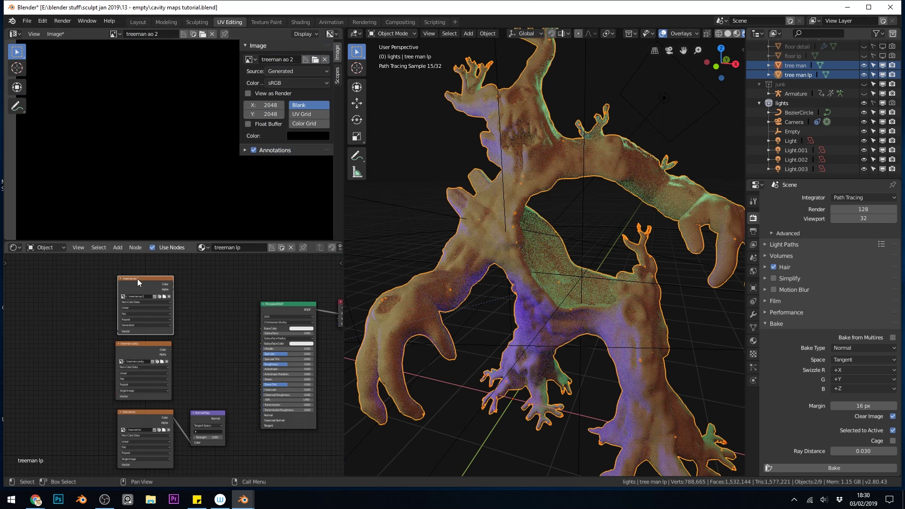
drag(148, 280, 159, 277)
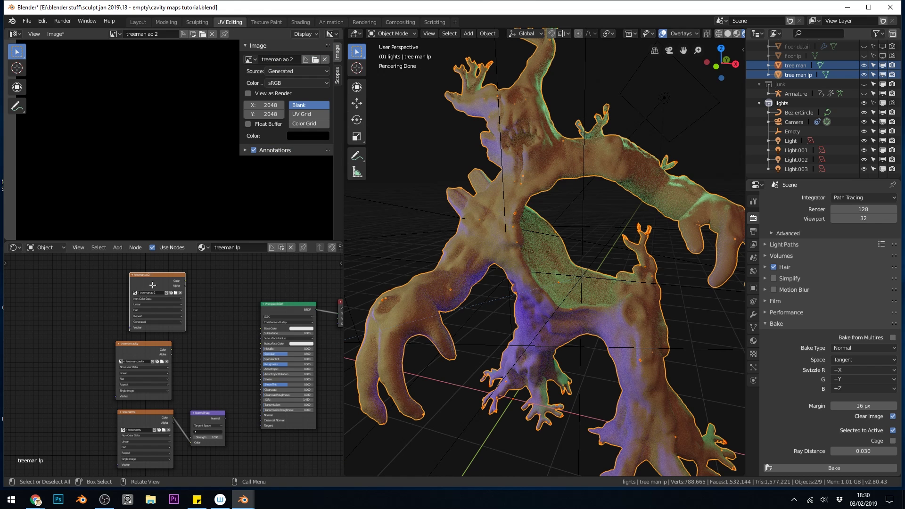
Set the bake type to Diffuse for the ambient occlusion bake
key(Tab)
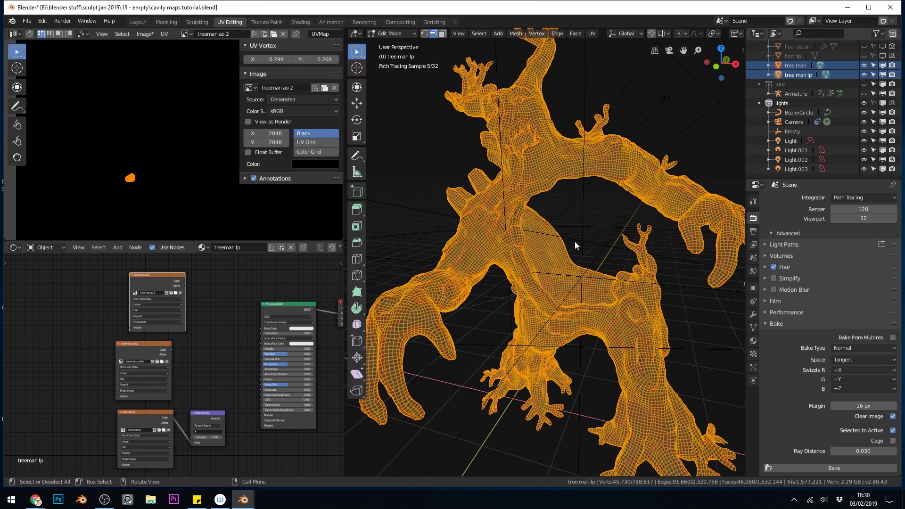
key(Tab)
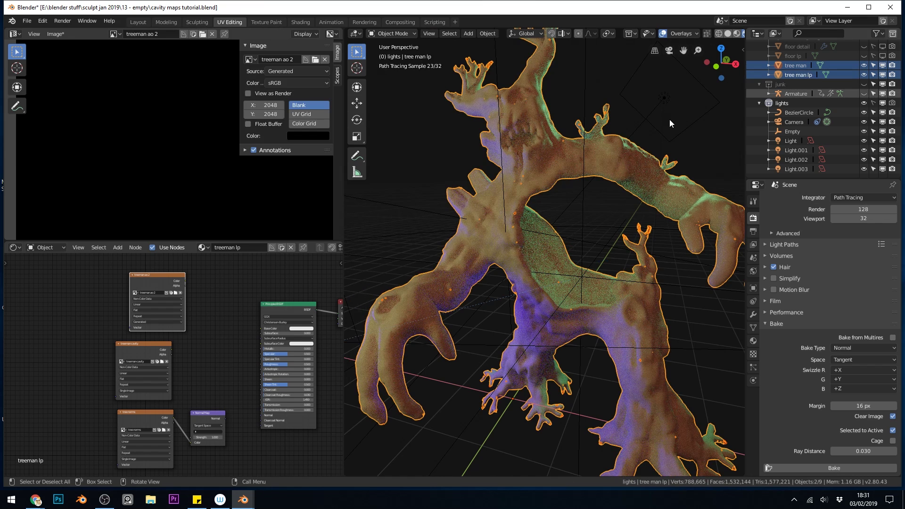
click(838, 348)
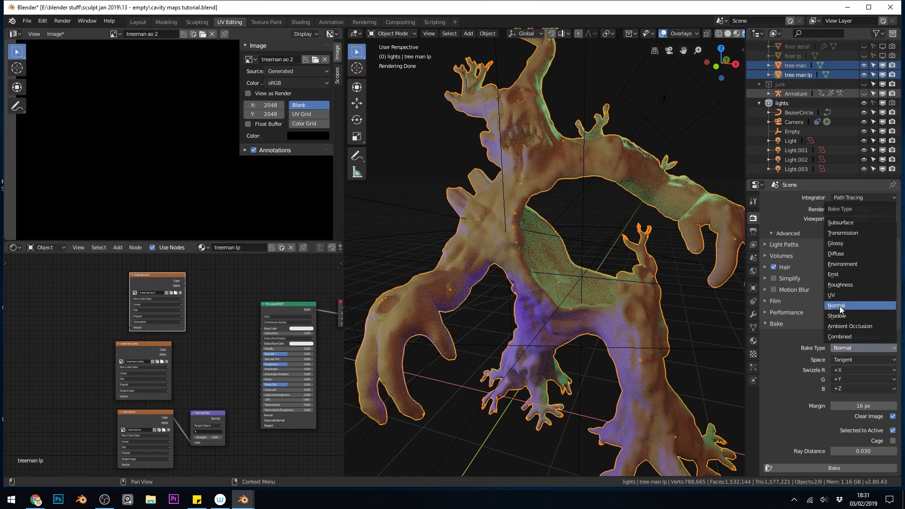
click(841, 253)
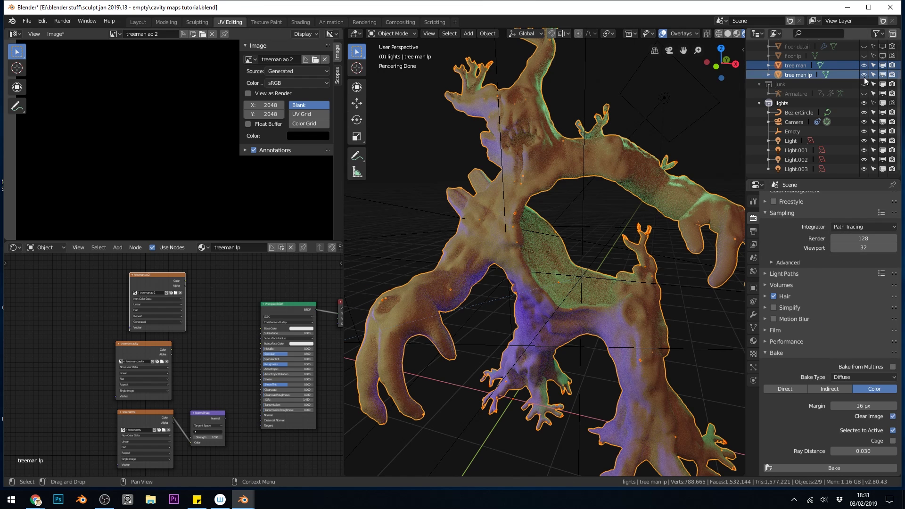
Reselect tree man and tree man lp, and select tree man alone to check the node links of its hp material
click(801, 68)
ctrl+click(801, 77)
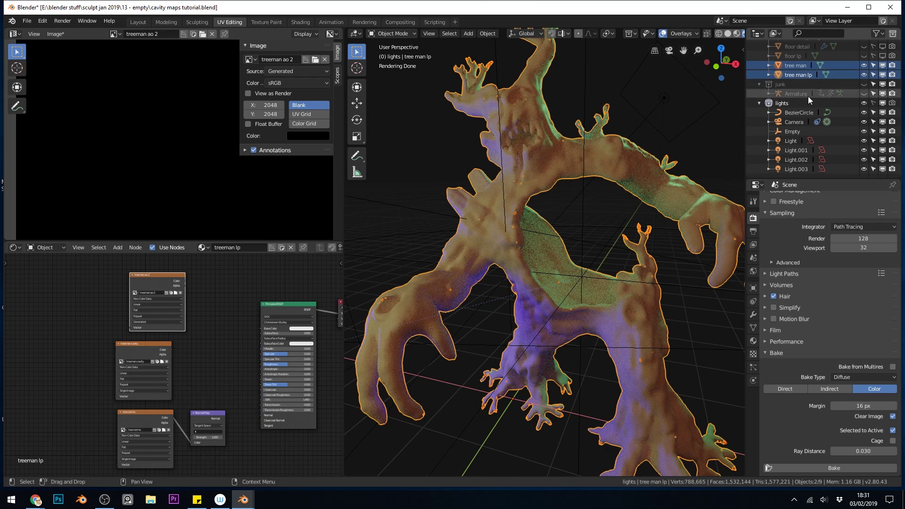
click(803, 69)
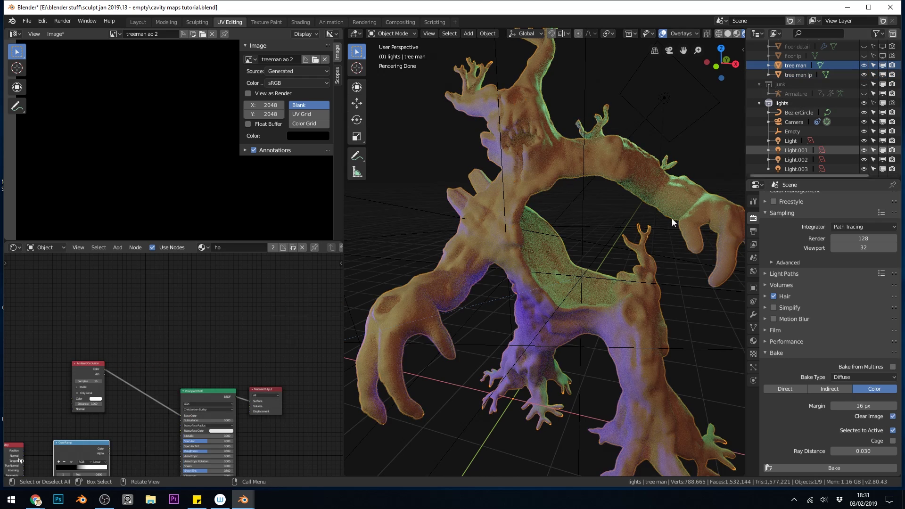
Add tree man lp to the selection as active, activate its treeman ao 2 texture node, and bake the ambient occlusion
ctrl+click(799, 76)
click(151, 275)
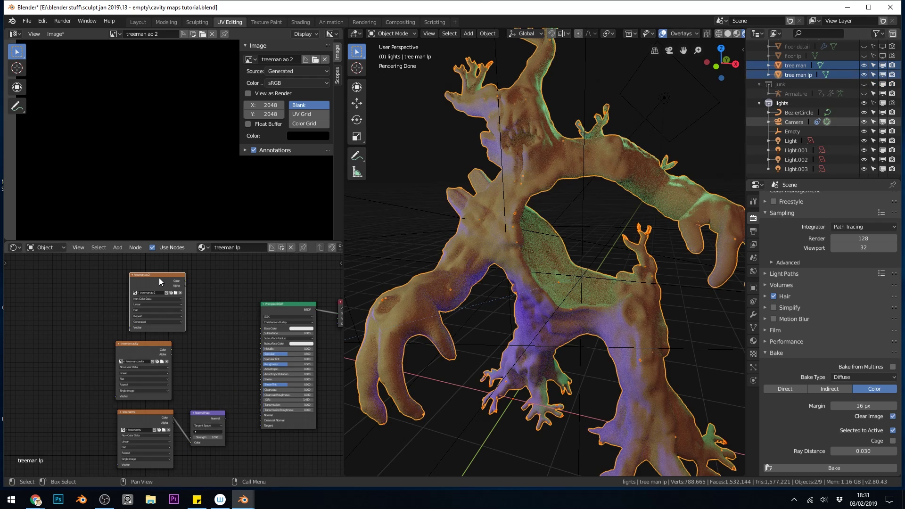
drag(159, 269, 172, 273)
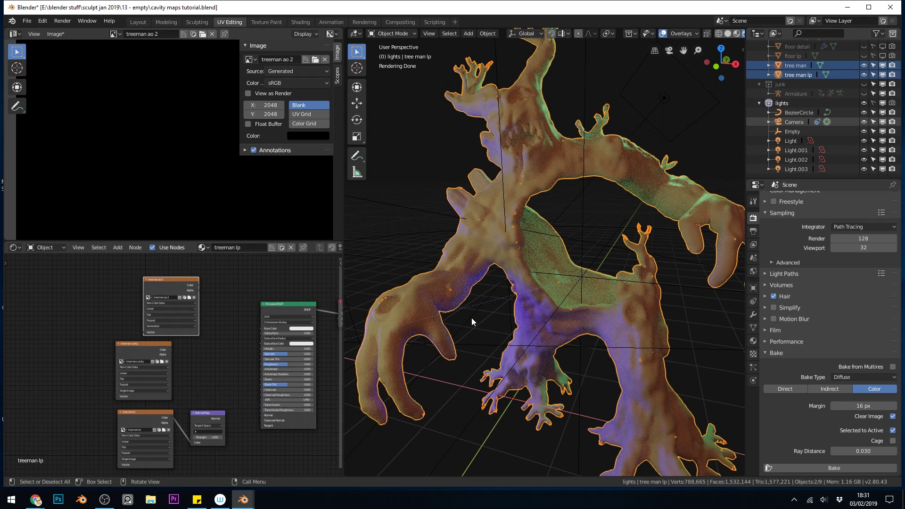
click(841, 467)
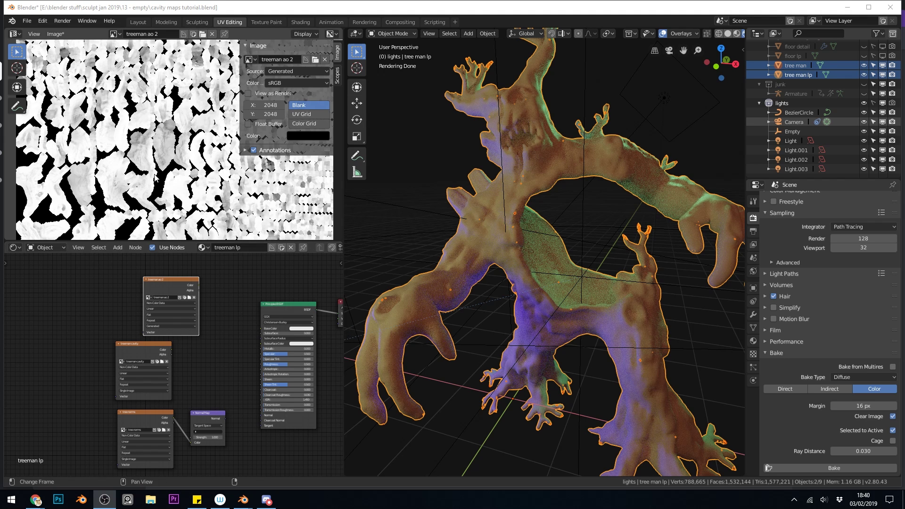
Inspect the baked ambient occlusion map and save it as treeman ao 2.png
scroll(140, 172, up, 5)
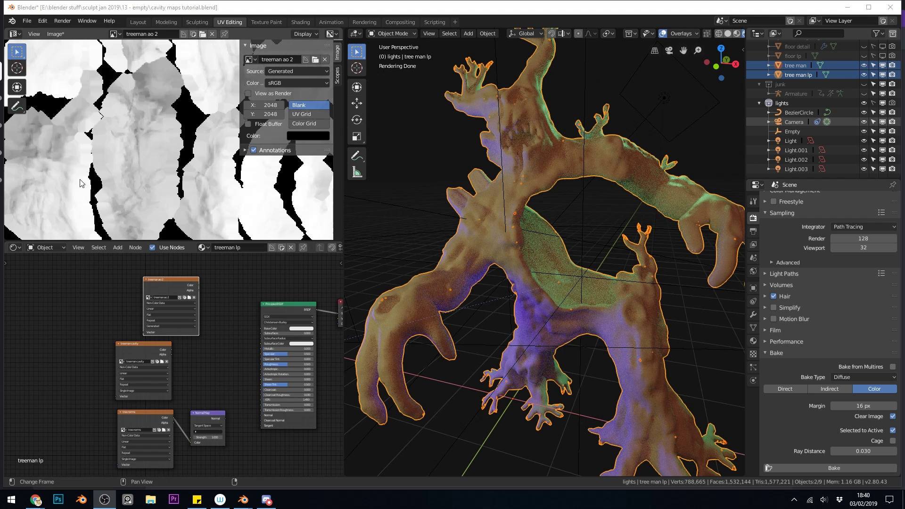
scroll(73, 123, down, 5)
click(54, 35)
click(66, 102)
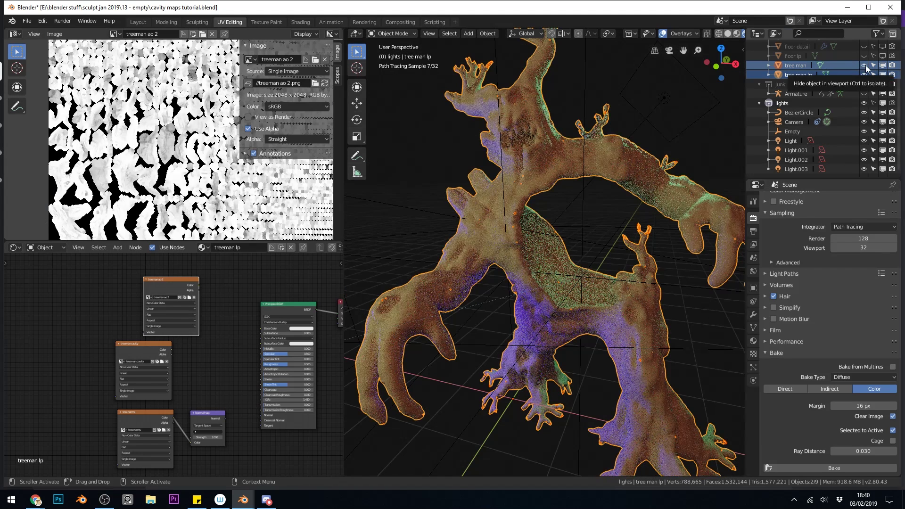
Hide the high-poly tree man in the viewport and switch the render engine to Eevee
click(865, 65)
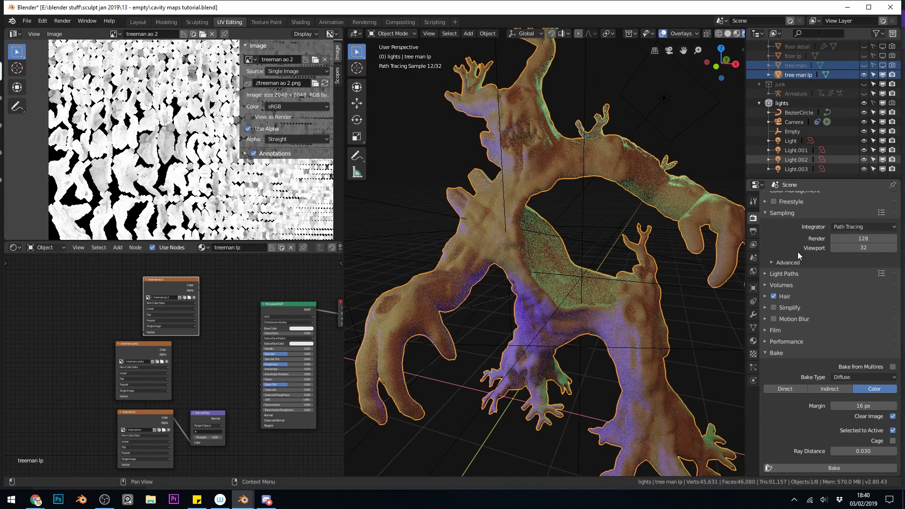
scroll(785, 245, up, 3)
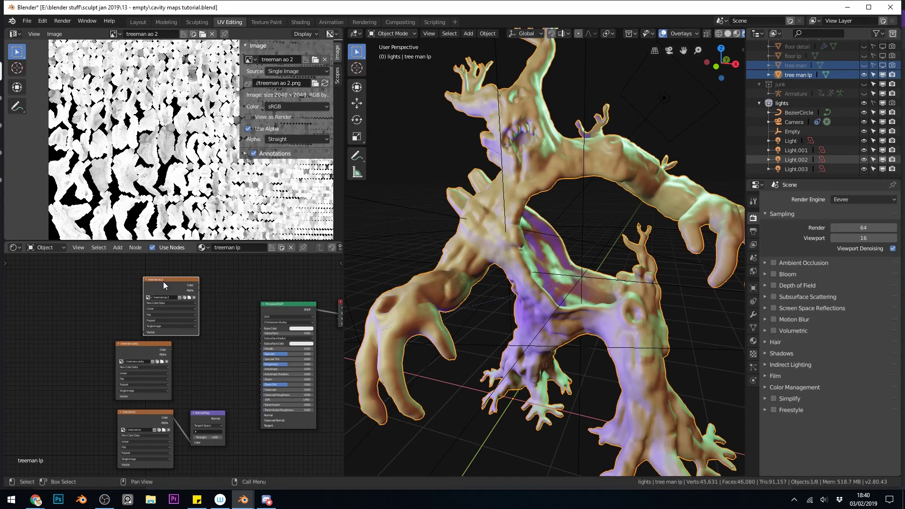
Spread out the treeman ao 2 and treeman cavity texture nodes to make room before the Principled BSDF
drag(166, 286, 133, 286)
drag(225, 419, 262, 415)
middle_drag(495, 307, 584, 325)
scroll(174, 299, up, 3)
drag(137, 273, 100, 270)
drag(141, 364, 93, 364)
Add a MixRGB node and place it beside the treeman ao 2 texture node
key(shift+a)
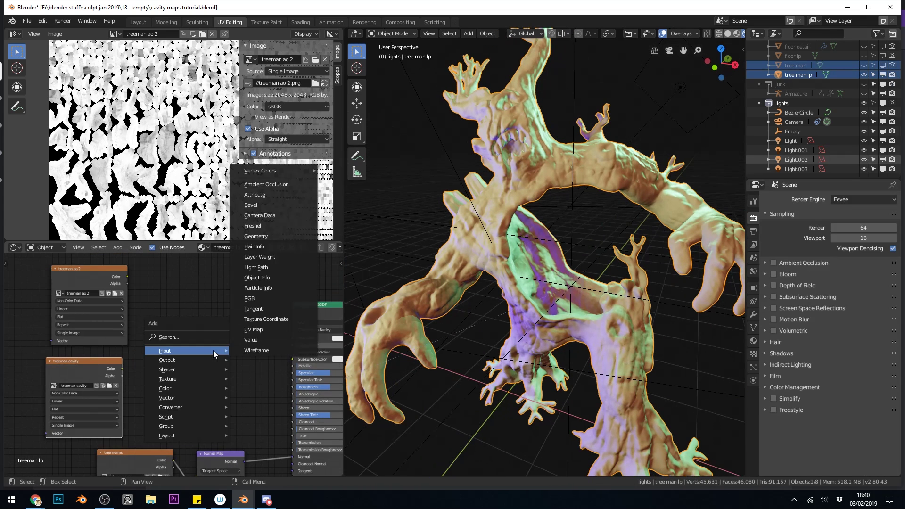
mouse_move(198, 385)
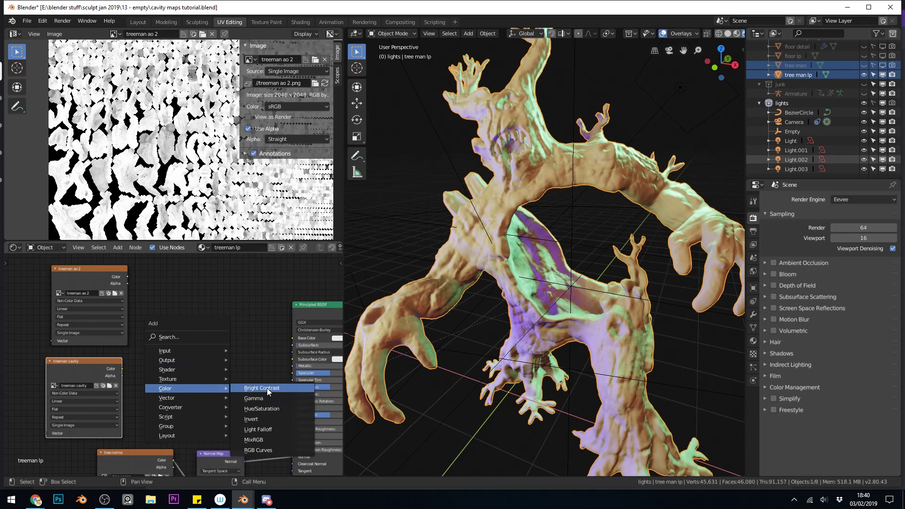
click(264, 443)
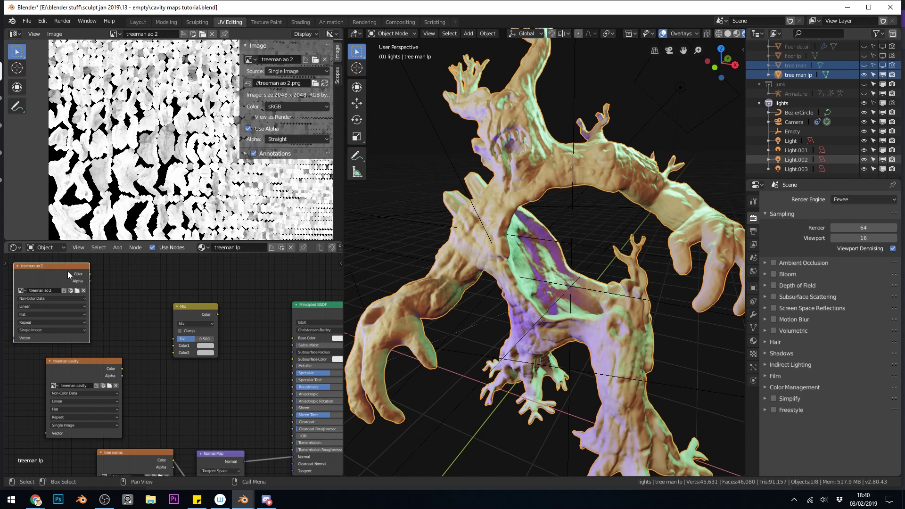
click(159, 277)
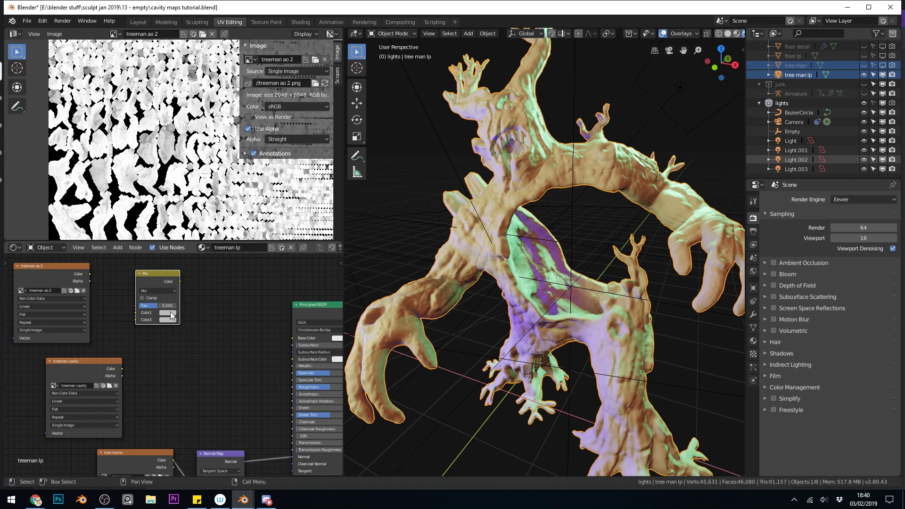
Set the Mix node's Color1 to dark brown and connect its output to the Principled BSDF's Base Color
click(172, 314)
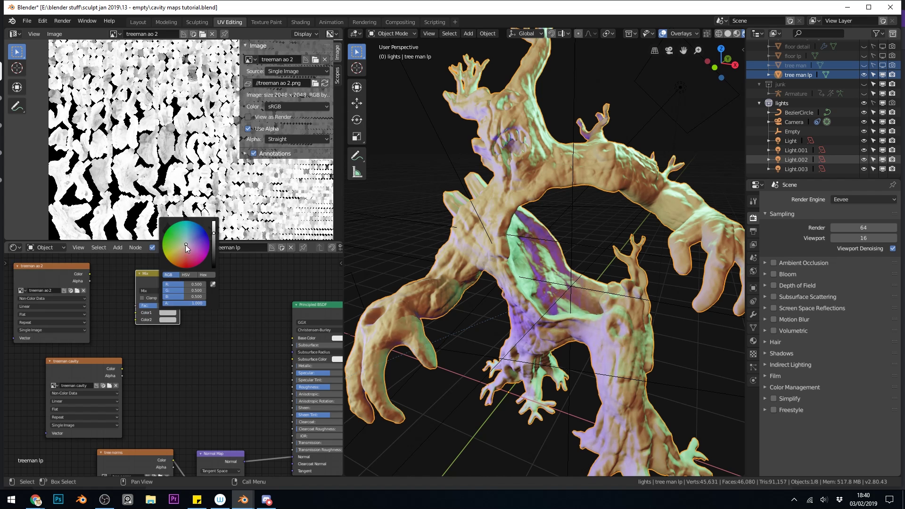
click(175, 261)
click(215, 250)
drag(215, 250, 214, 258)
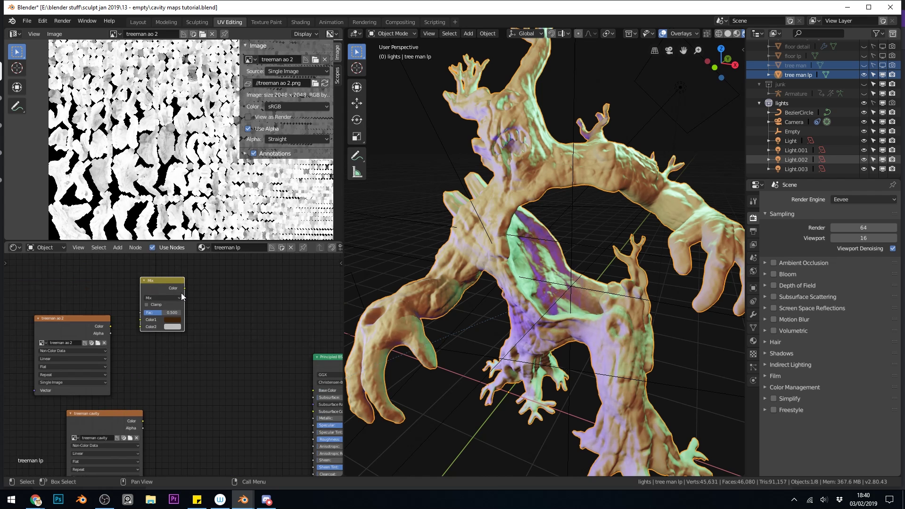
mouse_move(185, 288)
mouse_down()
mouse_move(311, 370)
mouse_move(314, 390)
mouse_up()
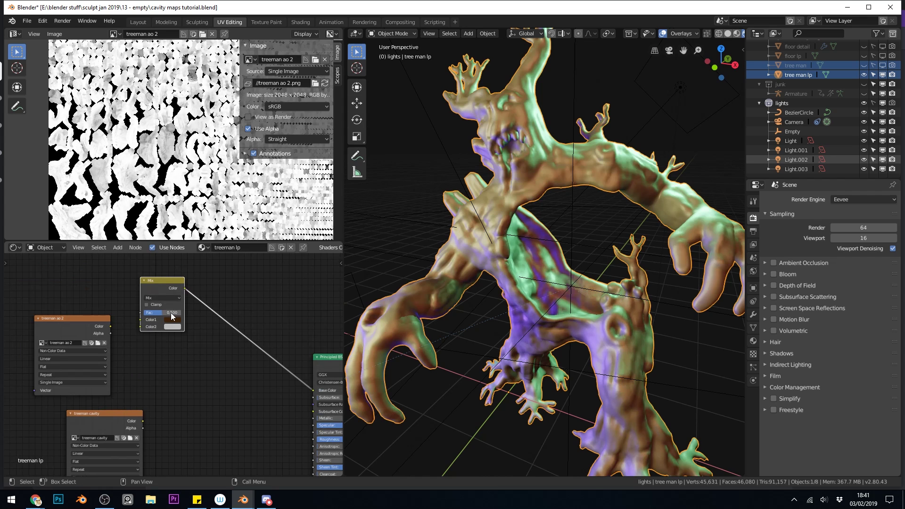
Set the Mix node's factor to 0.000 and inspect the plain brown color on the tree man
drag(172, 312, 146, 312)
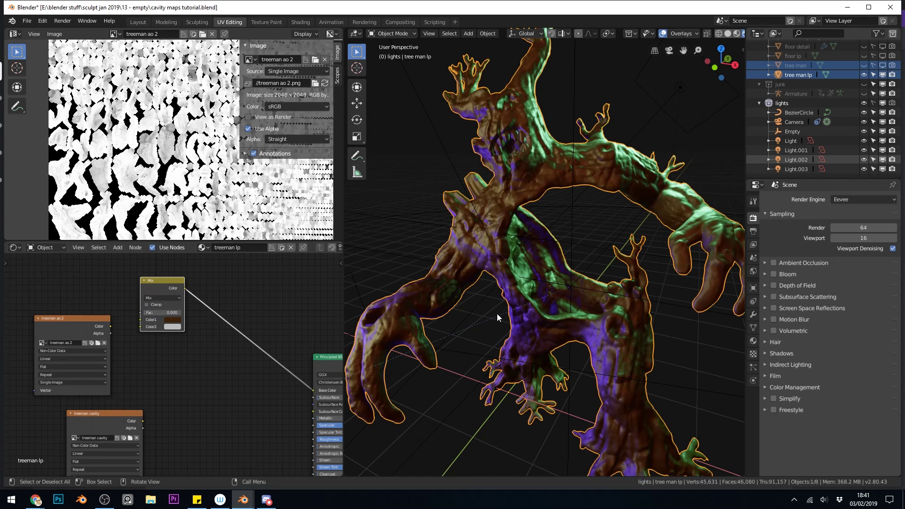
middle_drag(519, 308, 512, 283)
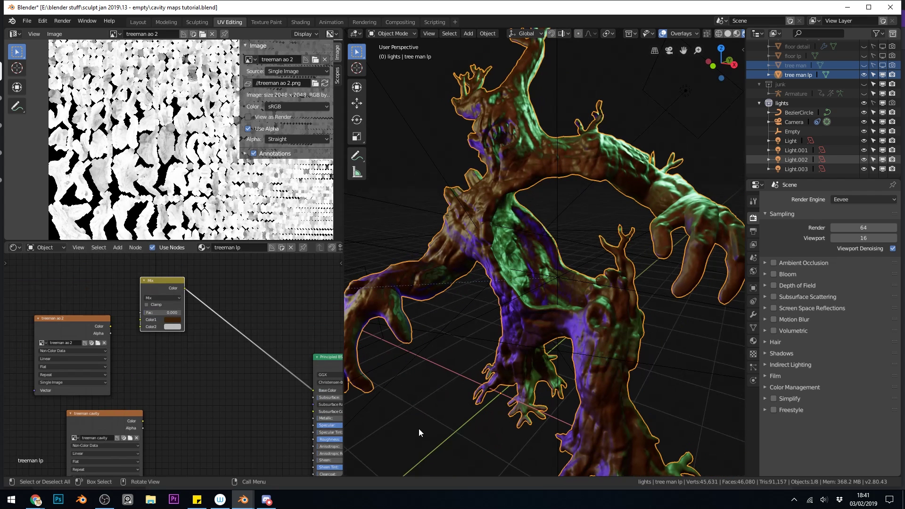
middle_drag(284, 409, 211, 382)
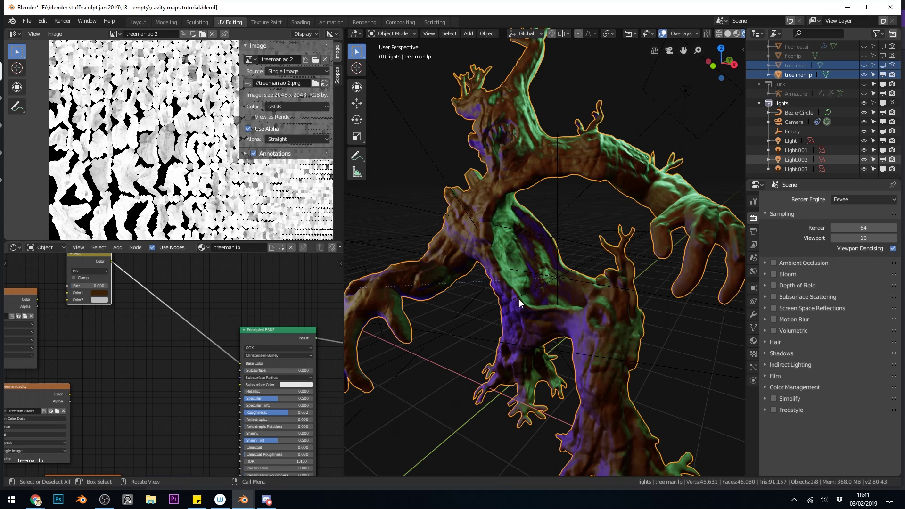
middle_drag(34, 319, 106, 371)
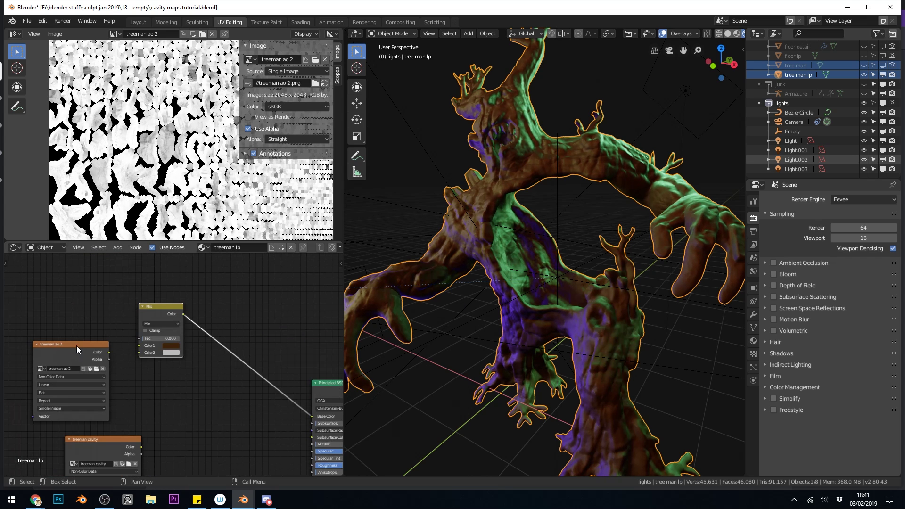
Connect the treeman ao 2 color to the Mix node's Color2 and set the blend type to Multiply
mouse_move(76, 346)
mouse_down()
mouse_move(66, 347)
mouse_move(138, 352)
mouse_up()
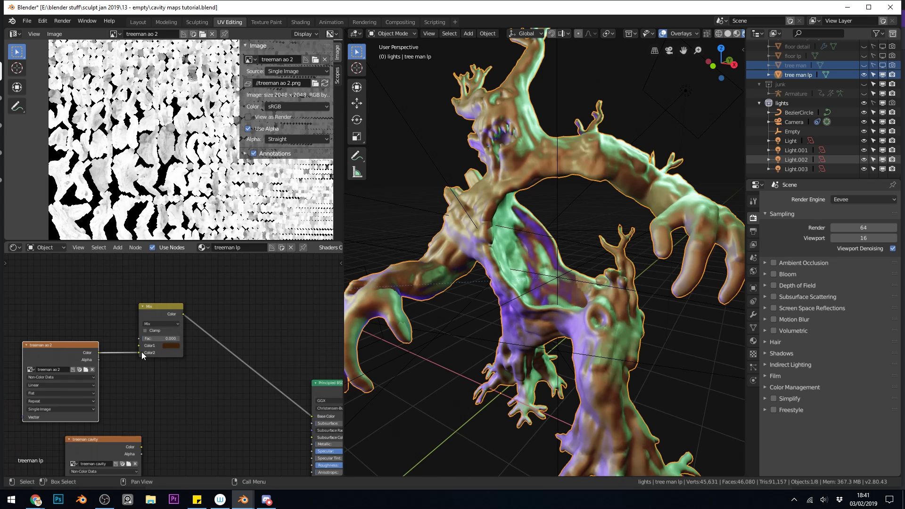
click(151, 324)
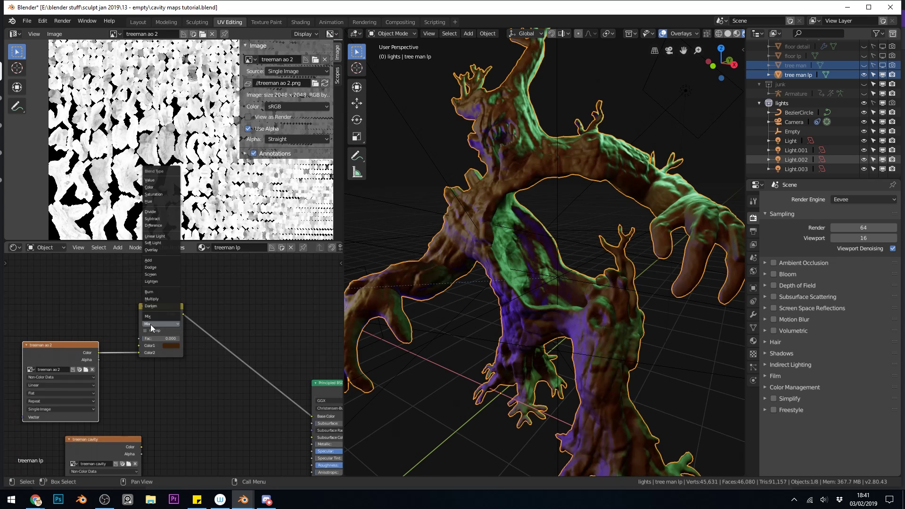
click(160, 299)
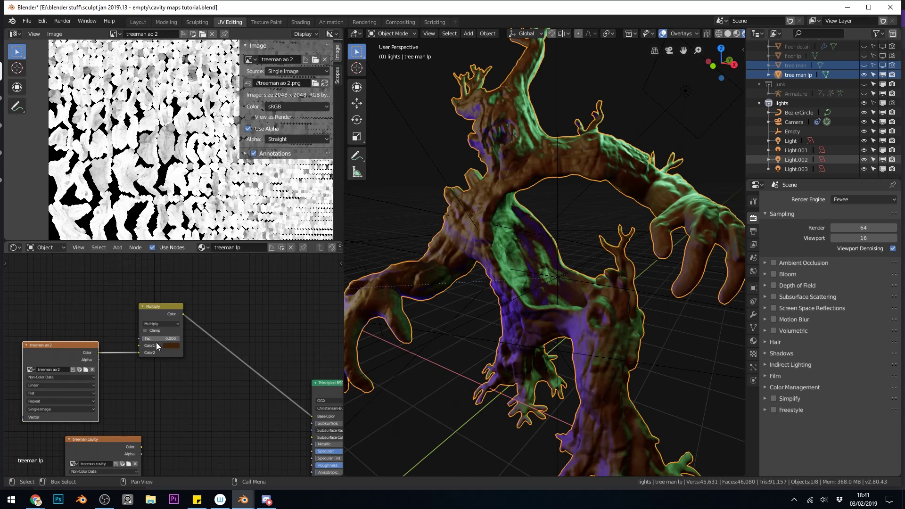
Set the Multiply node's factor to 1.000
drag(143, 337, 179, 338)
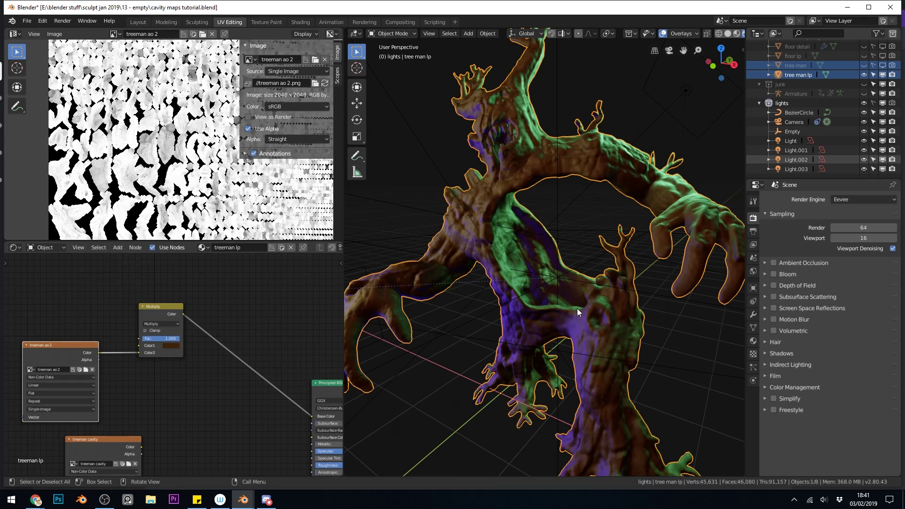
mouse_move(173, 337)
mouse_down()
mouse_move(141, 338)
mouse_move(179, 338)
mouse_up()
mouse_move(176, 338)
mouse_down()
mouse_move(159, 342)
mouse_move(179, 340)
mouse_up()
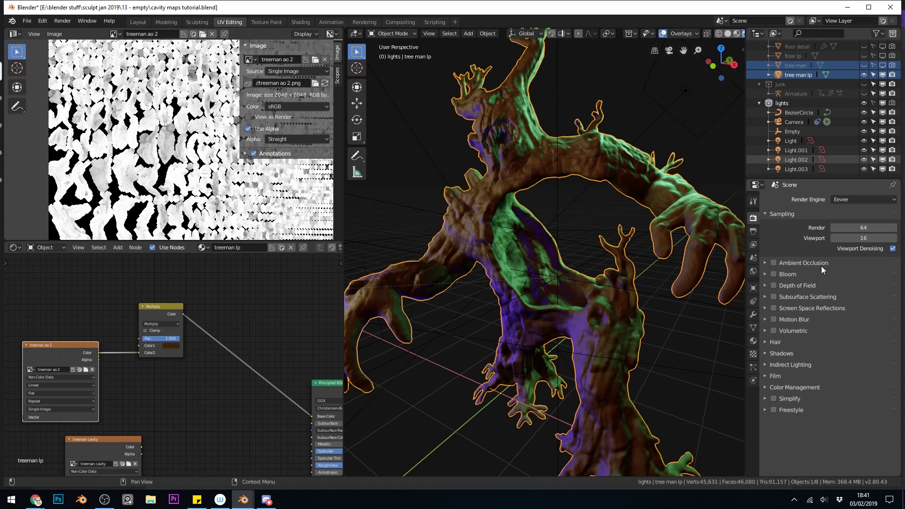
Enable Eevee's Ambient Occlusion to compare the effect on the model, and disable it again
click(773, 263)
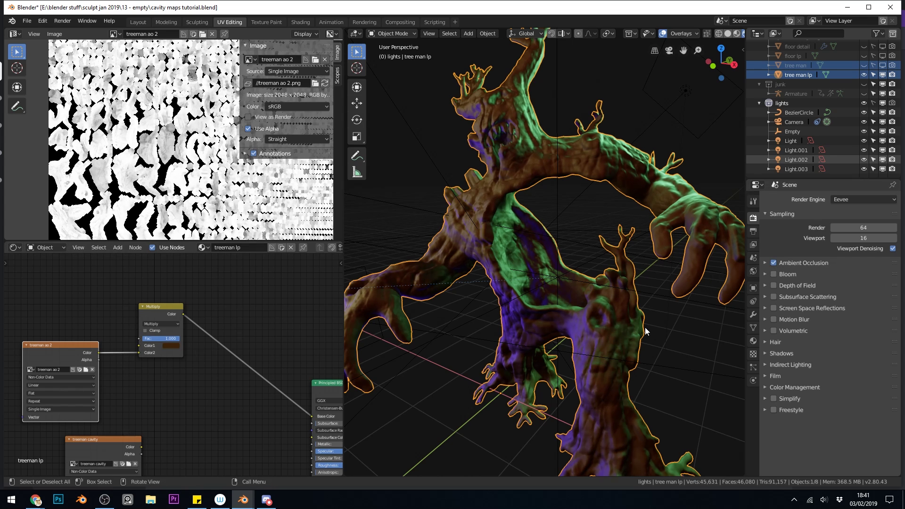
click(774, 262)
Duplicate the Multiply node and insert the copy into the link between the original and the Base Color
drag(64, 343, 70, 336)
drag(149, 312, 149, 293)
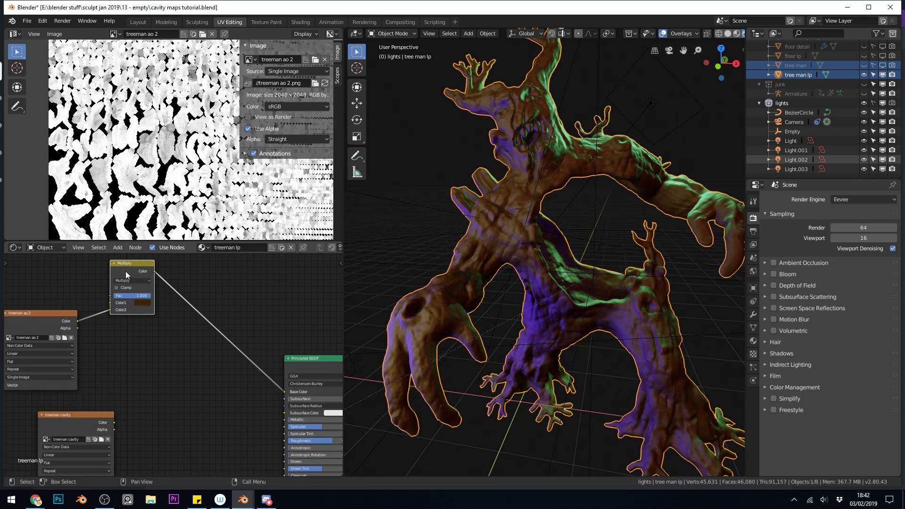
key(shift+d)
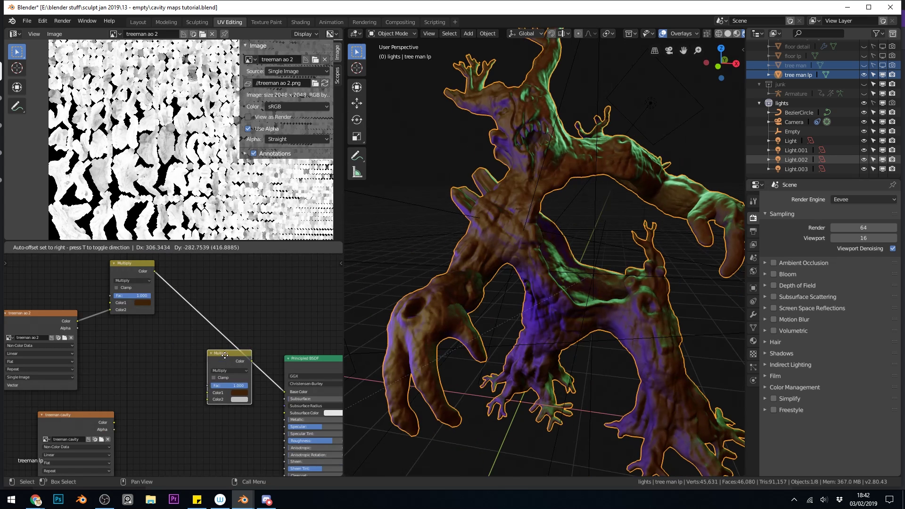
click(227, 341)
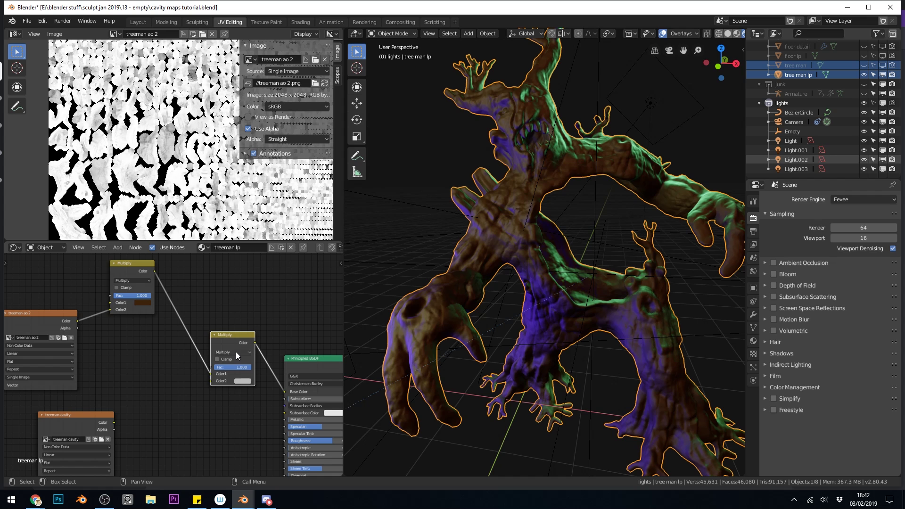
Connect the treeman cavity color to the second mix node's Color2 and set that node's blend type to Overlay
key(BackSpace)
mouse_move(113, 422)
mouse_down()
mouse_move(167, 377)
mouse_move(210, 381)
mouse_up()
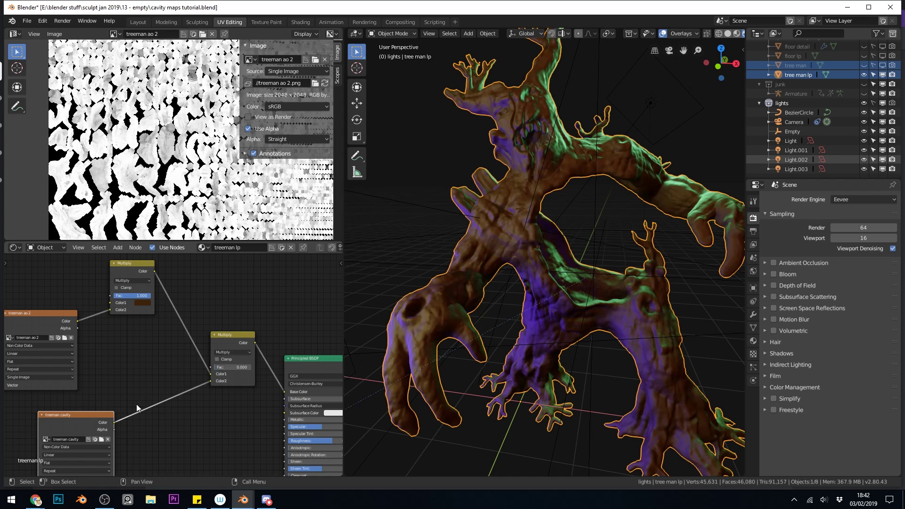
click(233, 352)
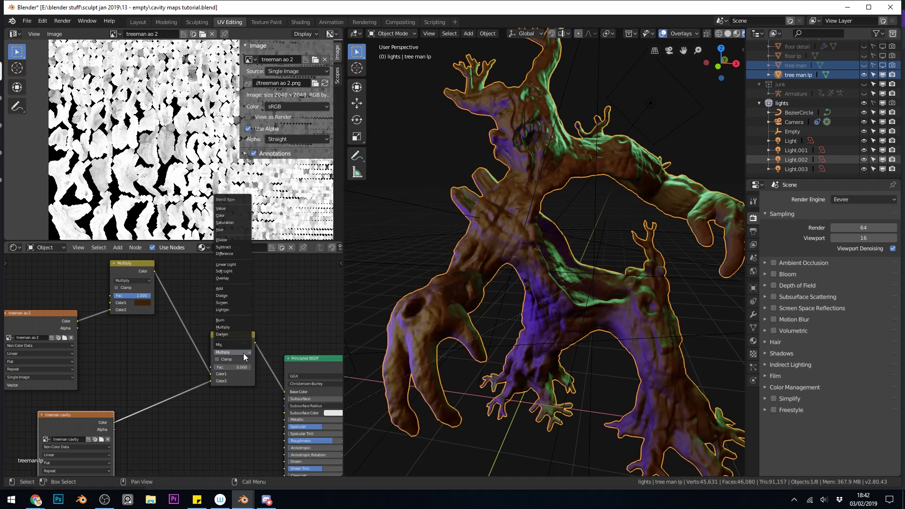
click(234, 278)
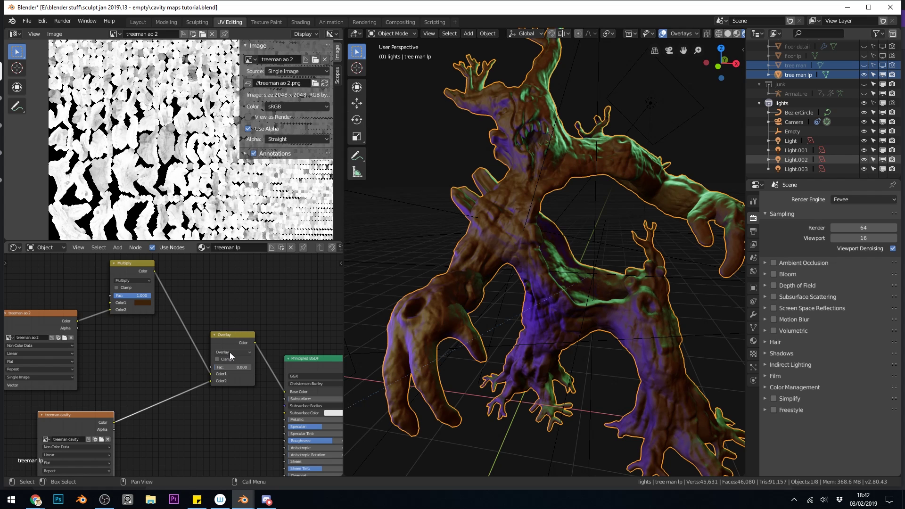
Set the Overlay node's factor to 1.000 and preview that node's output directly on the model
drag(218, 367, 251, 367)
scroll(581, 213, up, 2)
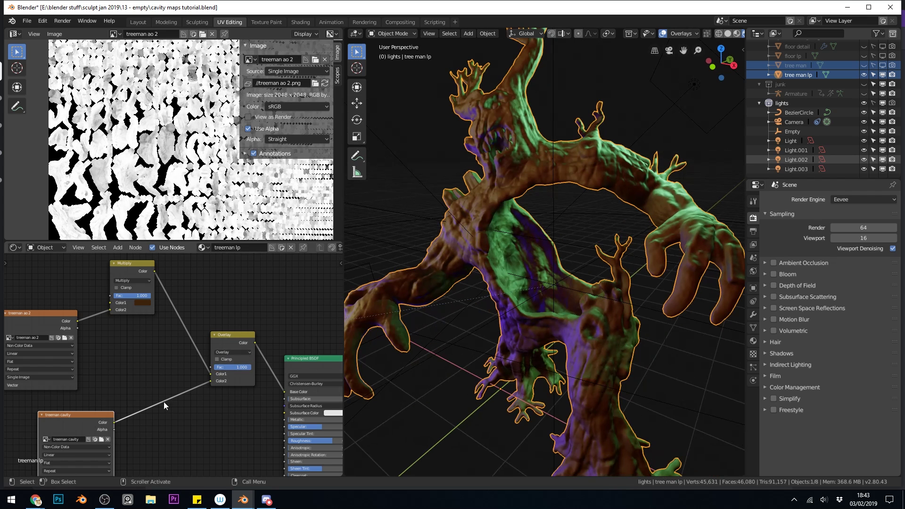
ctrl+shift+click(232, 338)
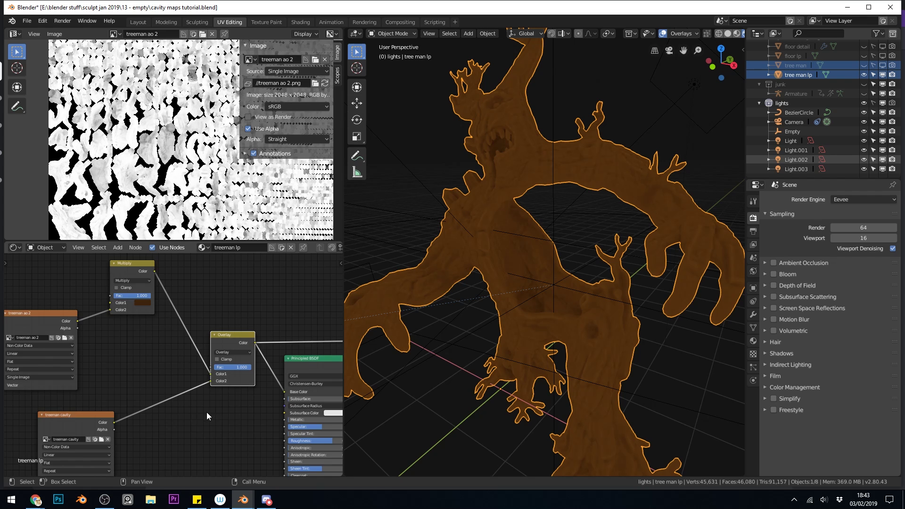
Insert a ColorRamp node between the treeman cavity texture and the Overlay node's Color2
scroll(207, 412, down, 5)
middle_drag(173, 373, 194, 354)
drag(193, 355, 123, 372)
key(shift+a)
mouse_move(240, 369)
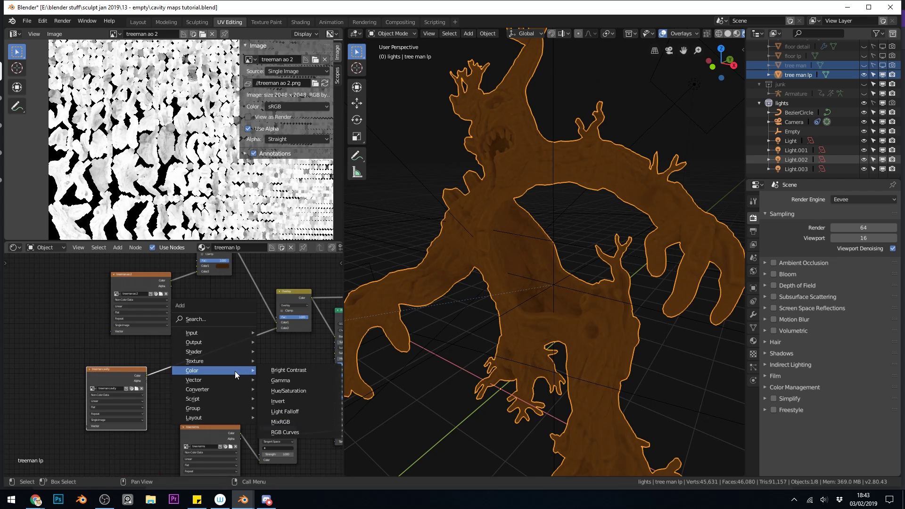
mouse_move(229, 387)
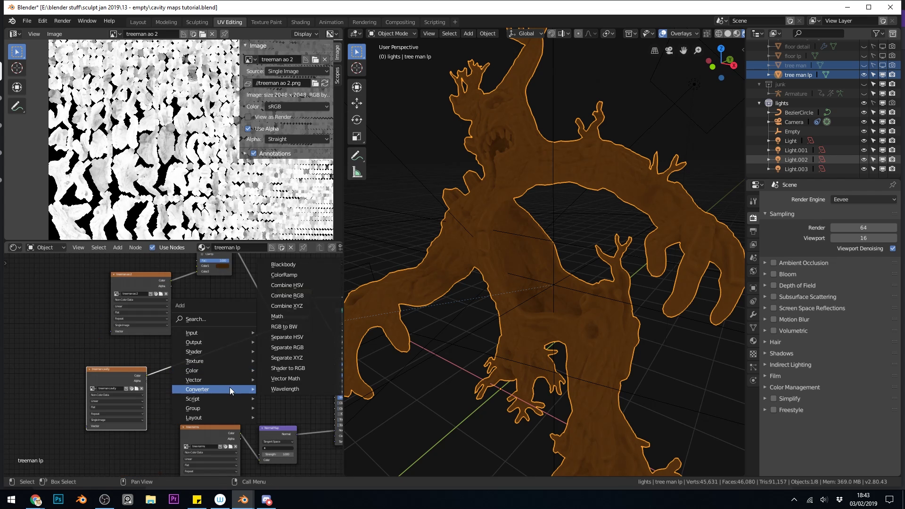
click(297, 275)
click(209, 371)
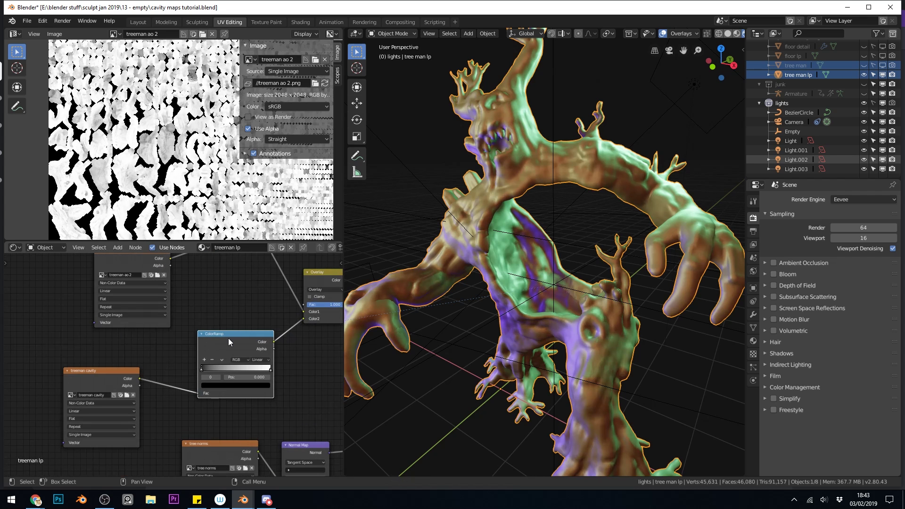
Preview the ColorRamp output on the model and tighten its contrast, moving the black stop to 0.414 and the white stop inward
ctrl+shift+click(245, 334)
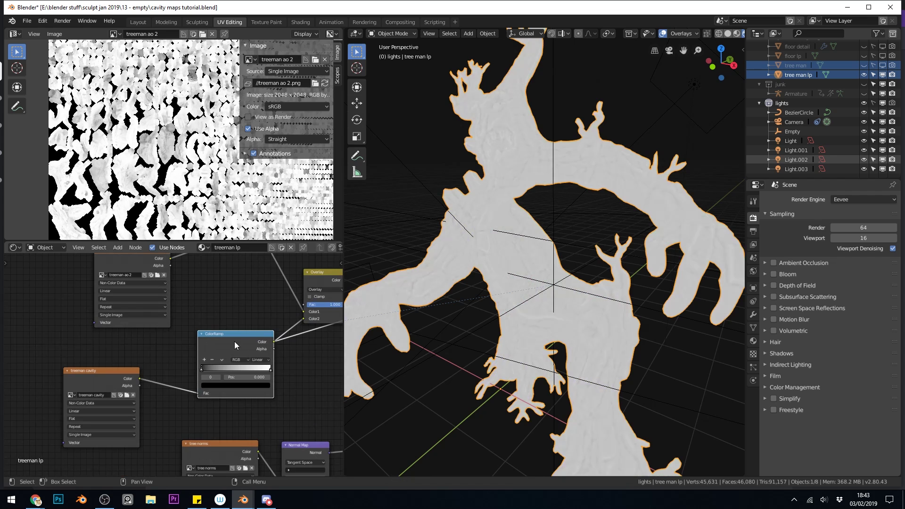
drag(247, 336, 242, 336)
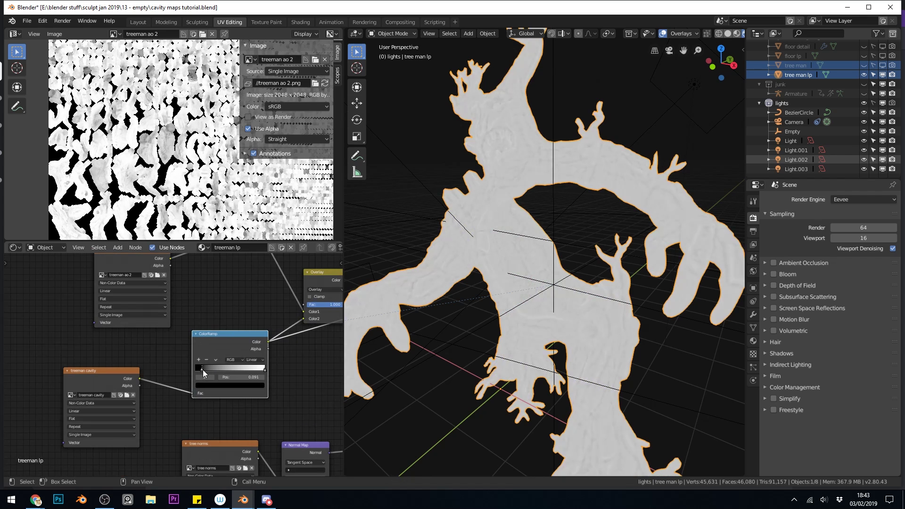
drag(203, 369, 205, 369)
drag(264, 370, 251, 369)
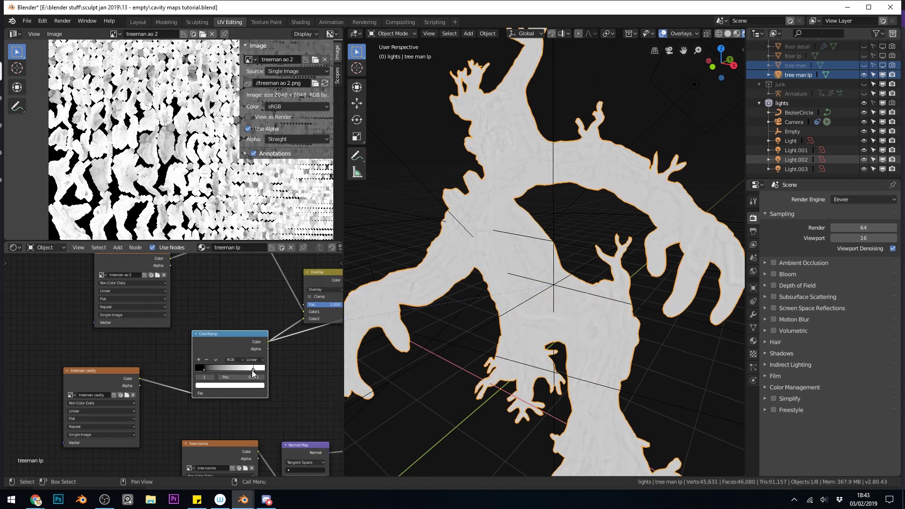
click(205, 369)
drag(218, 369, 219, 369)
Compare the Overlay node's output with the Principled BSDF shading on the model, ending with the Principled BSDF displayed
middle_drag(373, 282, 401, 264)
ctrl+shift+click(325, 272)
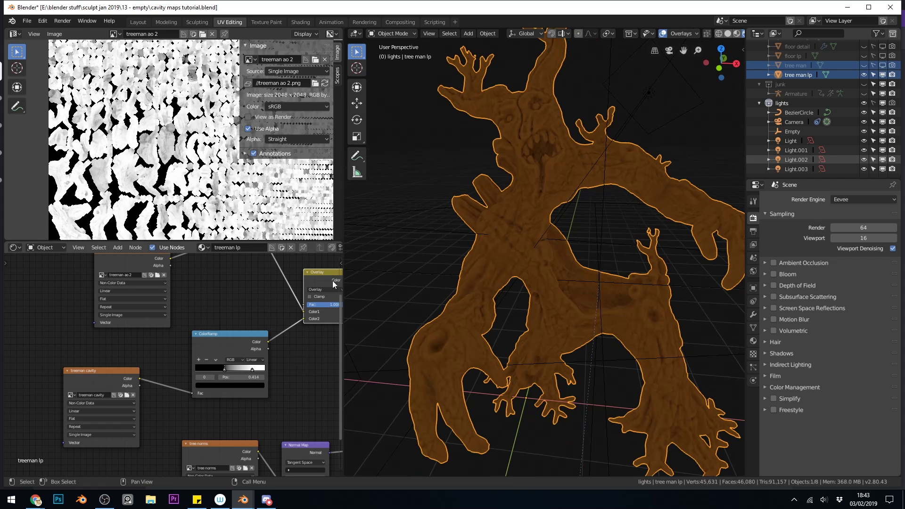
middle_drag(331, 281, 218, 284)
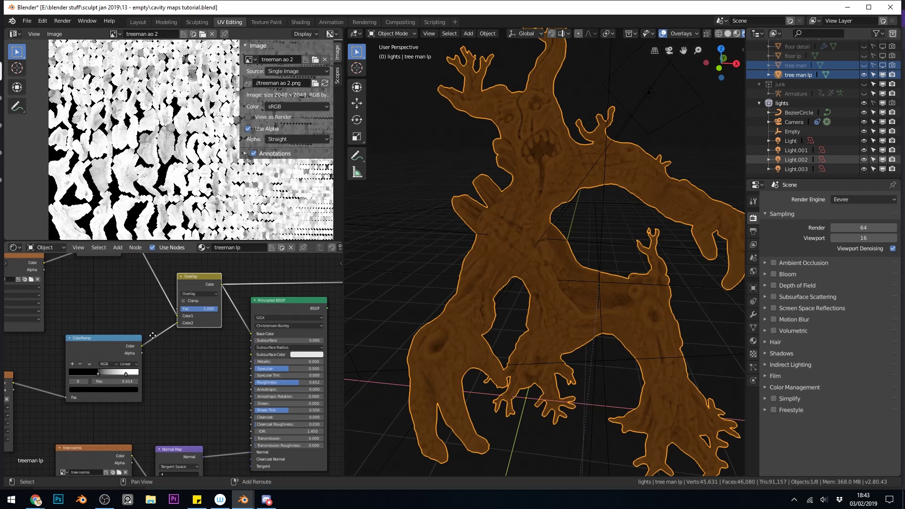
ctrl+shift+click(284, 304)
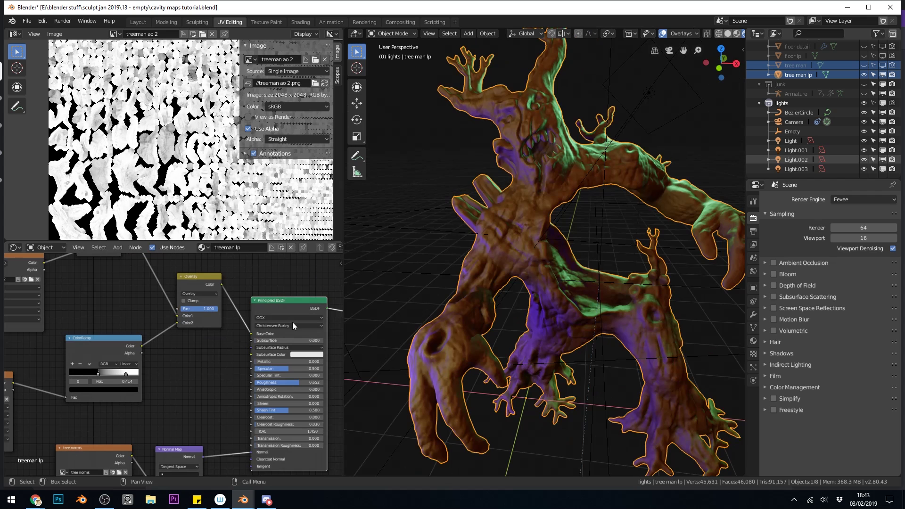
middle_drag(562, 304, 556, 273)
ctrl+shift+click(199, 279)
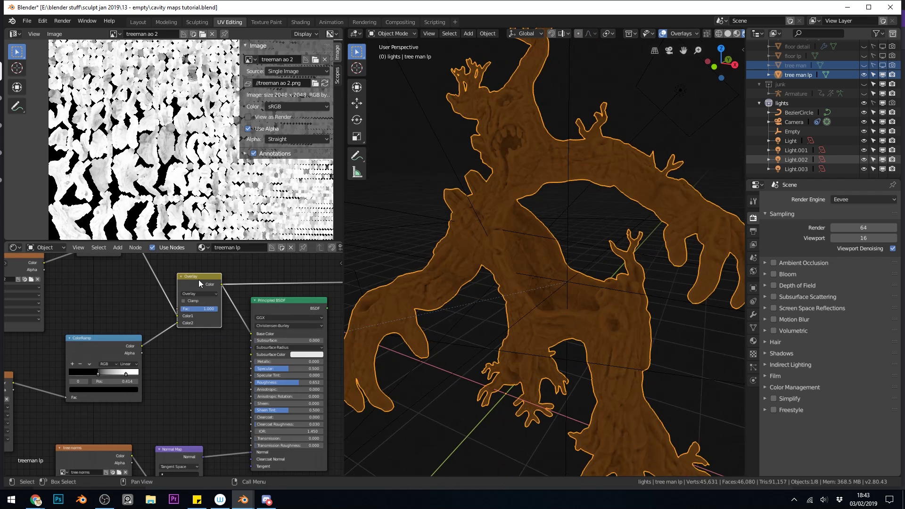
ctrl+shift+click(281, 299)
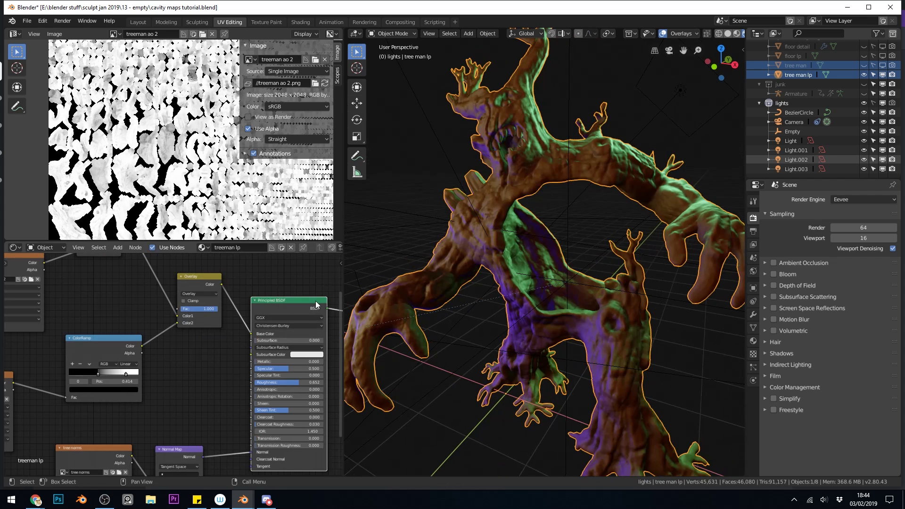
Deselect the low-poly tree man and frame the whole model to examine its shading
mouse_move(424, 280)
middle_down()
mouse_move(678, 256)
mouse_move(569, 253)
mouse_move(544, 279)
mouse_move(561, 257)
middle_up()
scroll(561, 257, down, 7)
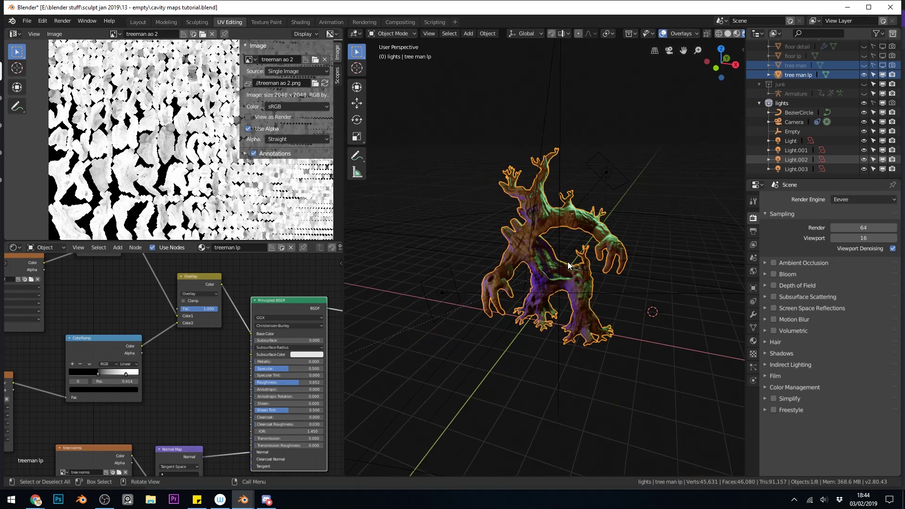
middle_drag(615, 248, 591, 243)
right_click(584, 216)
key(Escape)
click(590, 216)
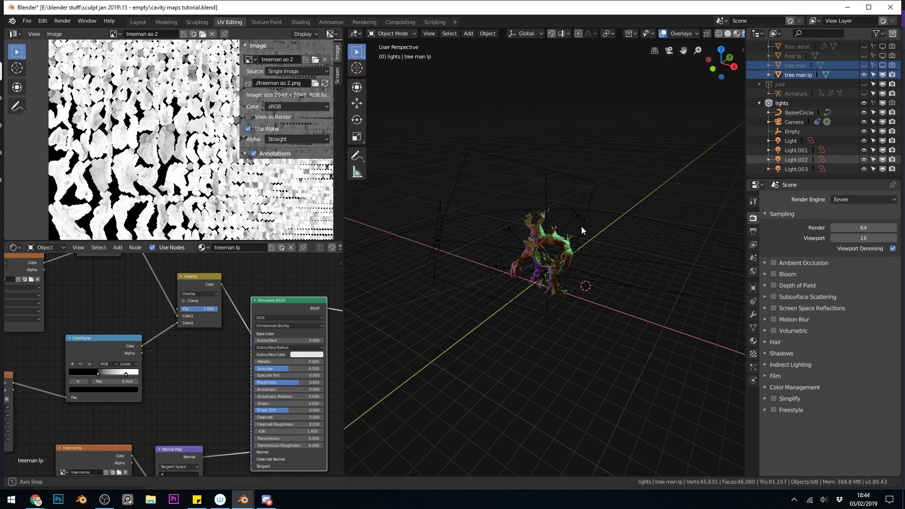
key(KP_Decimal)
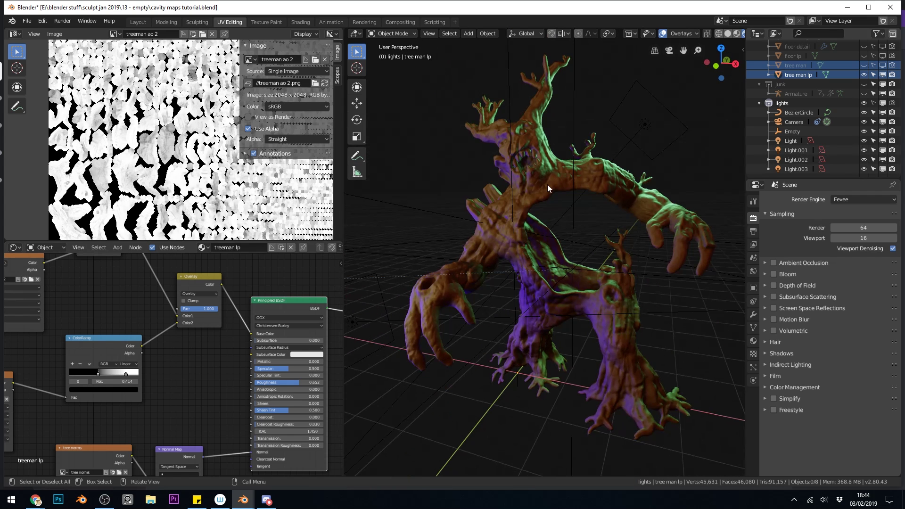
Create a new 2048 x 2048 px image named "base colour" with a medium brown fill
middle_drag(332, 292, 462, 405)
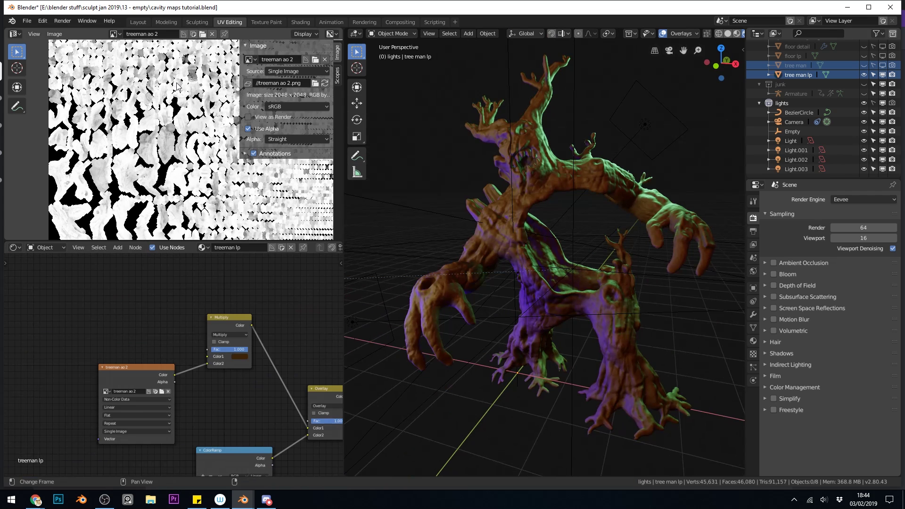
click(193, 34)
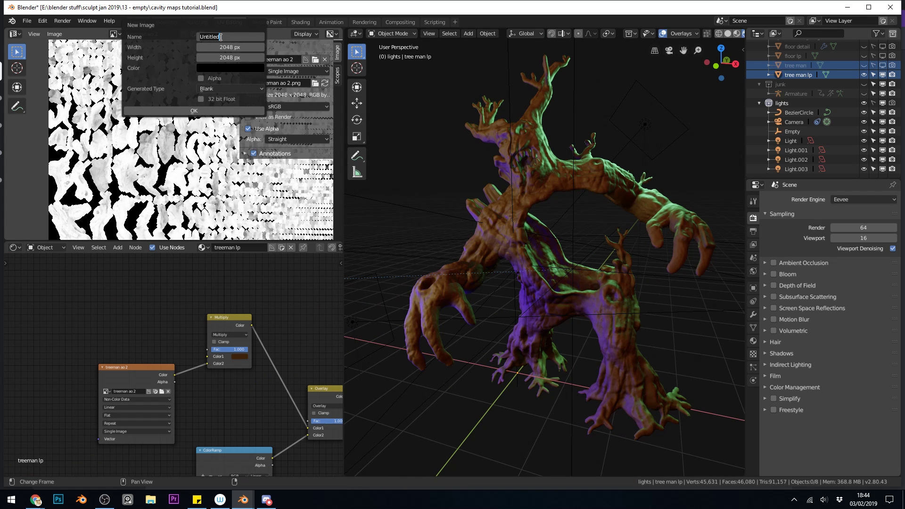
text(base colour)
key(Return)
click(230, 70)
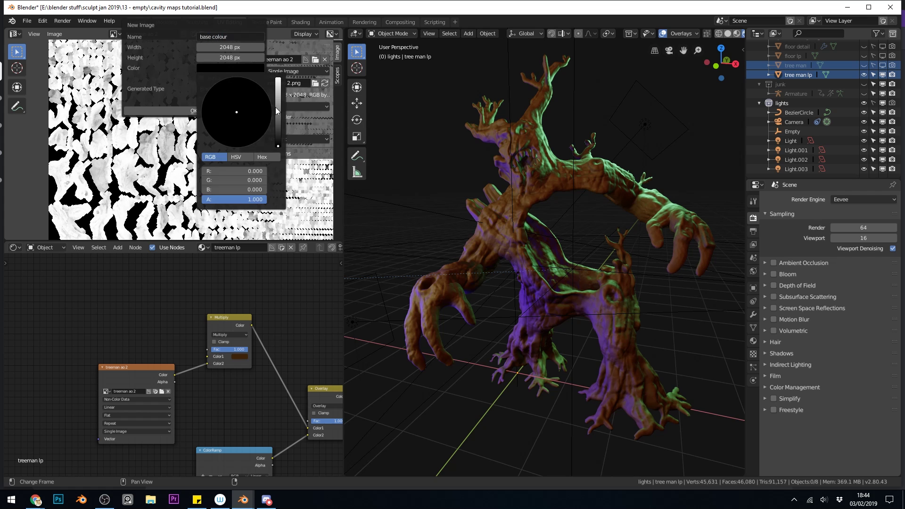
drag(279, 111, 278, 87)
click(255, 99)
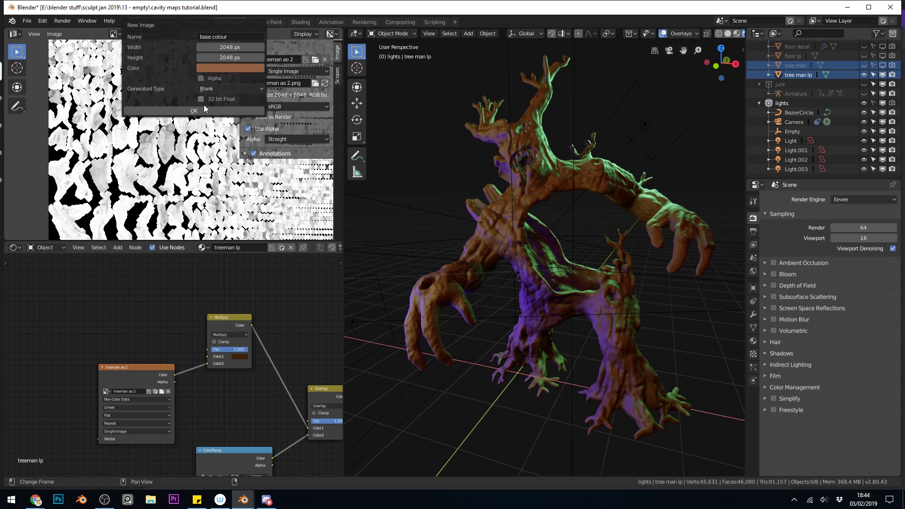
click(202, 111)
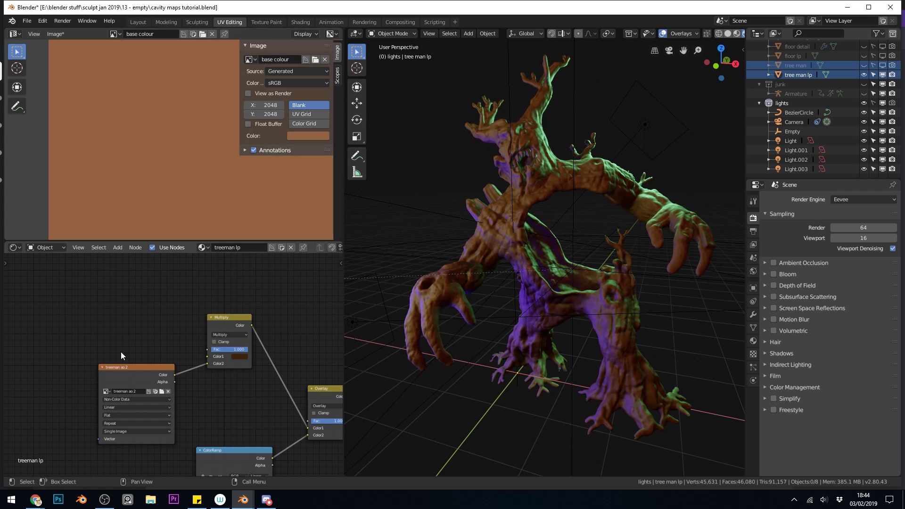
Duplicate the treeman ao 2 texture node, assign the base colour image to the copy, and connect its Color to the Multiply node's Color1
click(139, 375)
key(shift+d)
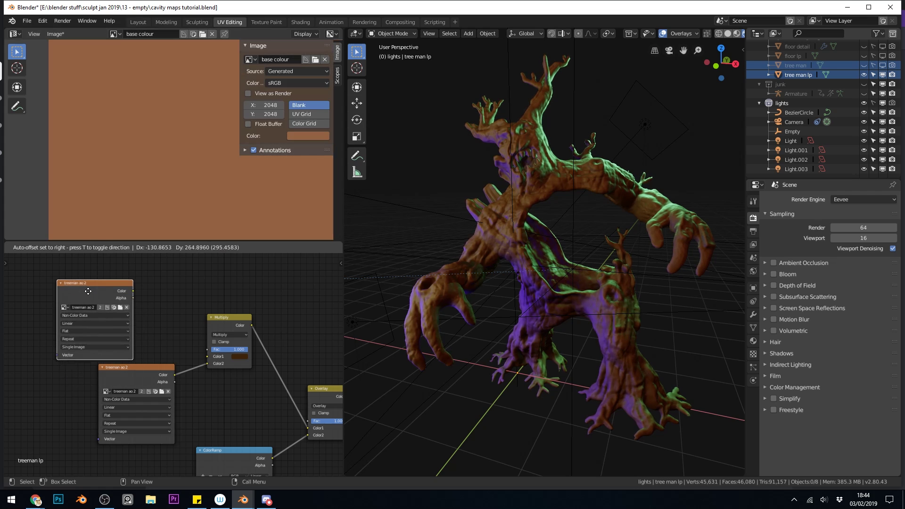
click(85, 306)
click(63, 302)
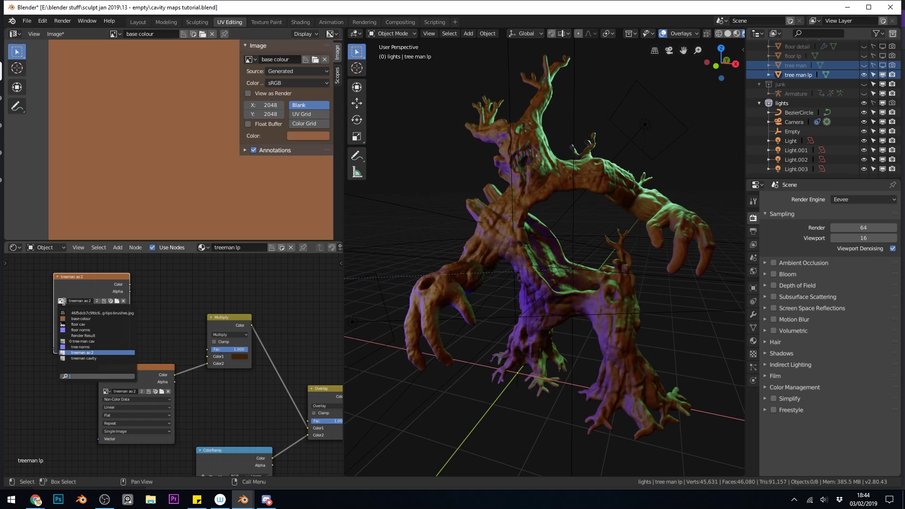
click(81, 318)
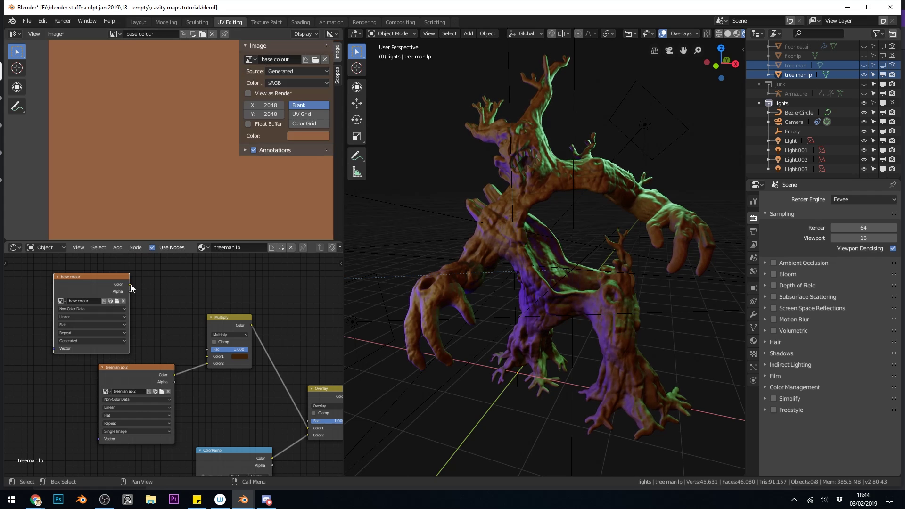
mouse_move(131, 285)
mouse_down()
mouse_move(189, 289)
mouse_move(208, 359)
mouse_up()
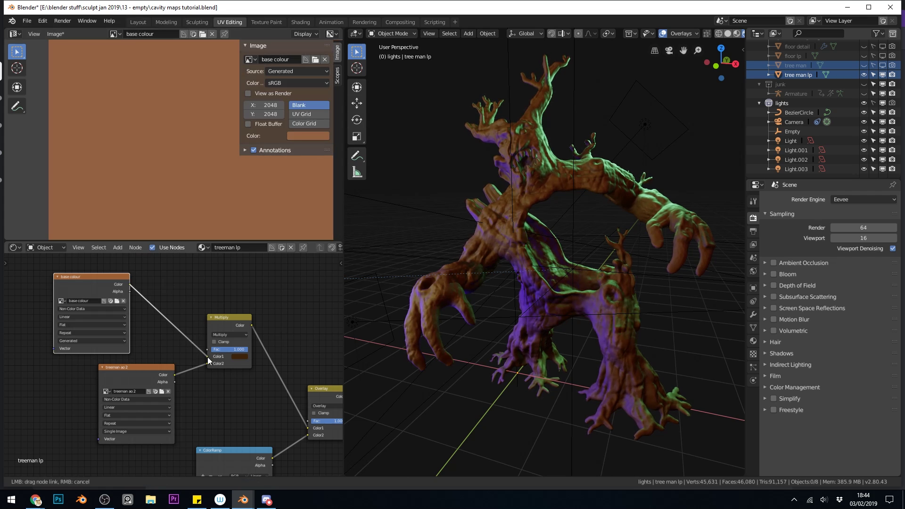
drag(89, 281, 123, 281)
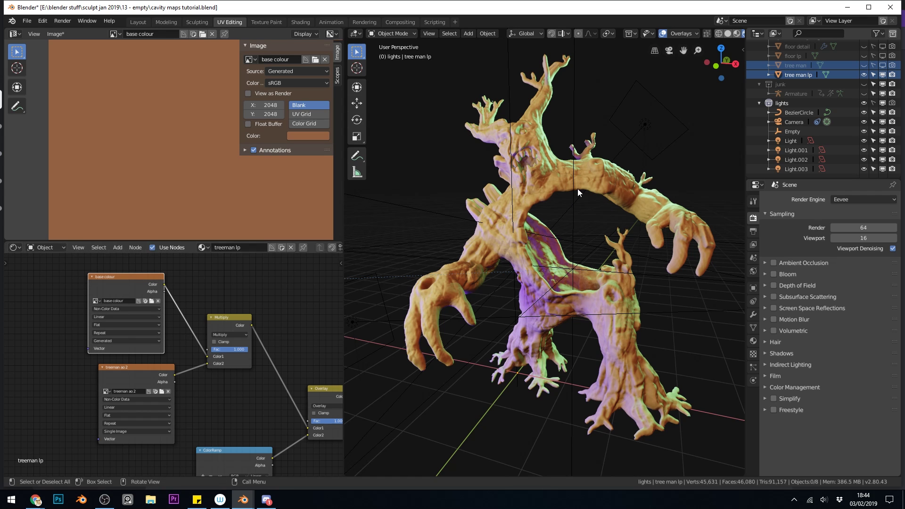
middle_drag(196, 400, 229, 357)
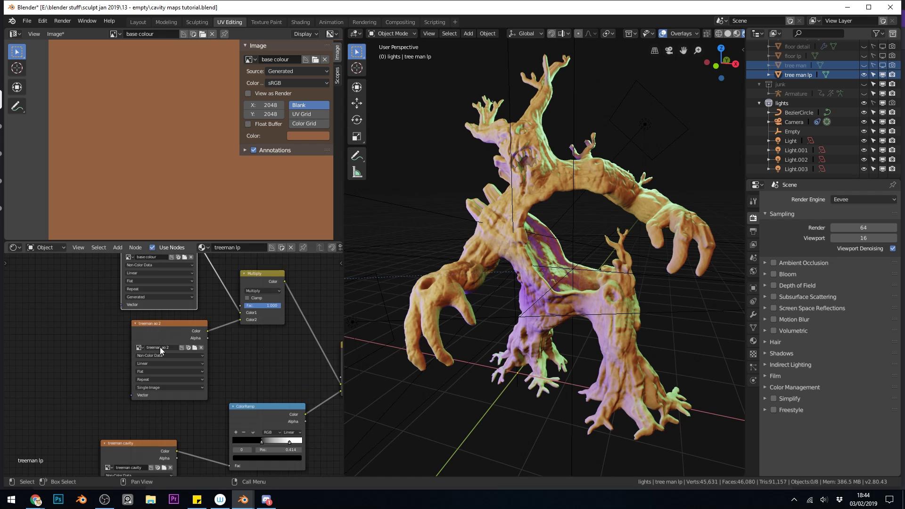
middle_drag(177, 466, 61, 427)
middle_drag(110, 304, 191, 370)
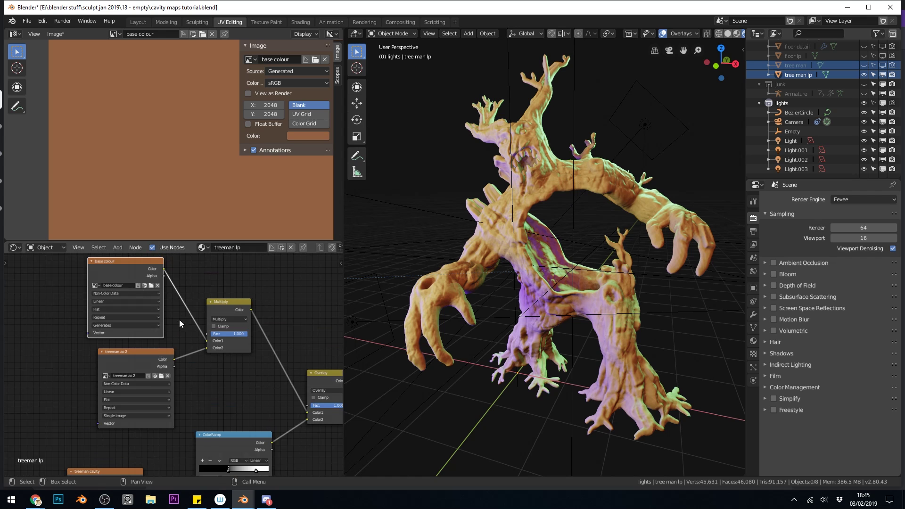
middle_drag(181, 370, 74, 308)
middle_drag(245, 309, 253, 347)
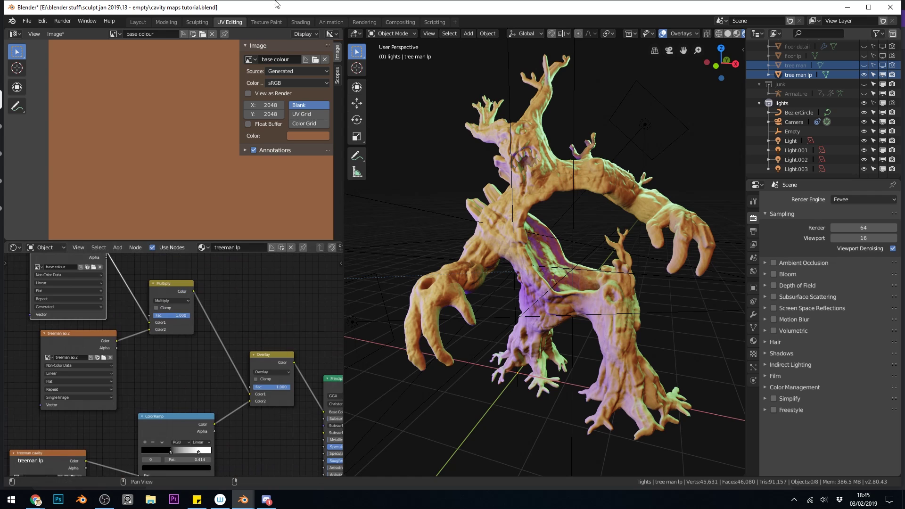
Switch to the Texture Paint workspace and lower the texture paint overlay opacity so the model's surface shading shows through
click(269, 21)
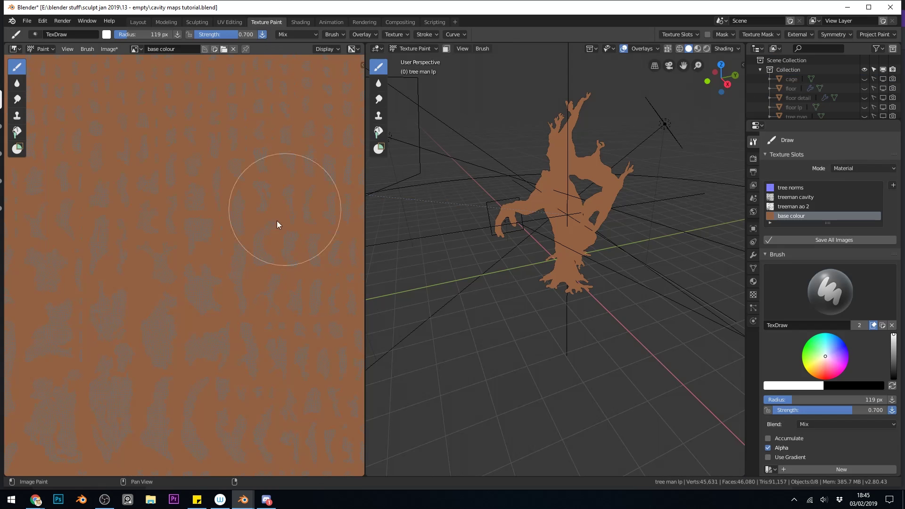
scroll(249, 256, down, 5)
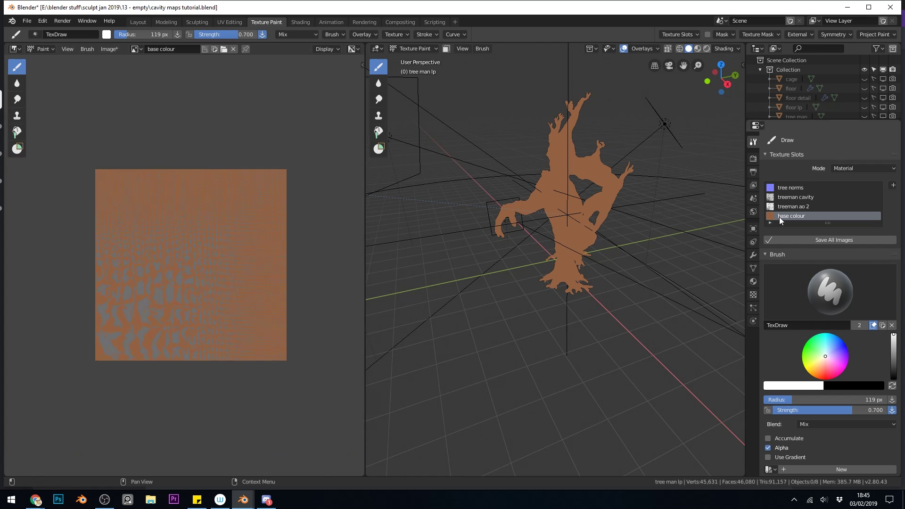
mouse_move(670, 215)
middle_down()
mouse_move(595, 217)
mouse_move(528, 324)
mouse_move(545, 290)
mouse_move(542, 264)
middle_up()
scroll(595, 216, up, 4)
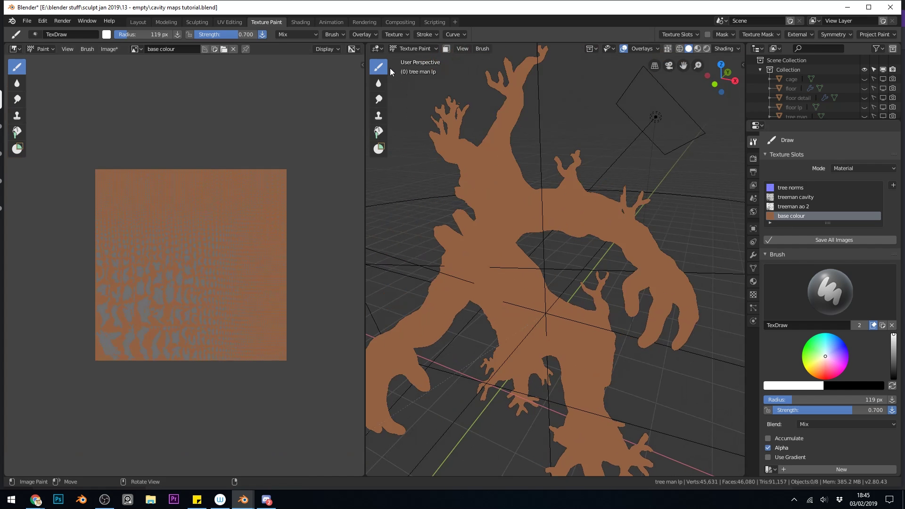
click(647, 50)
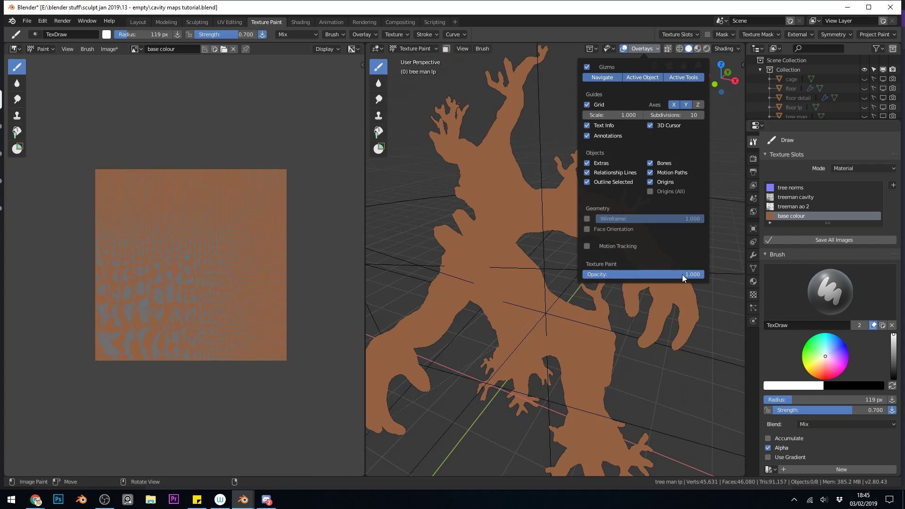
mouse_move(684, 276)
mouse_down()
mouse_move(597, 275)
mouse_move(636, 274)
mouse_move(605, 273)
mouse_up()
mouse_move(556, 264)
middle_down()
mouse_move(476, 230)
mouse_move(587, 201)
middle_up()
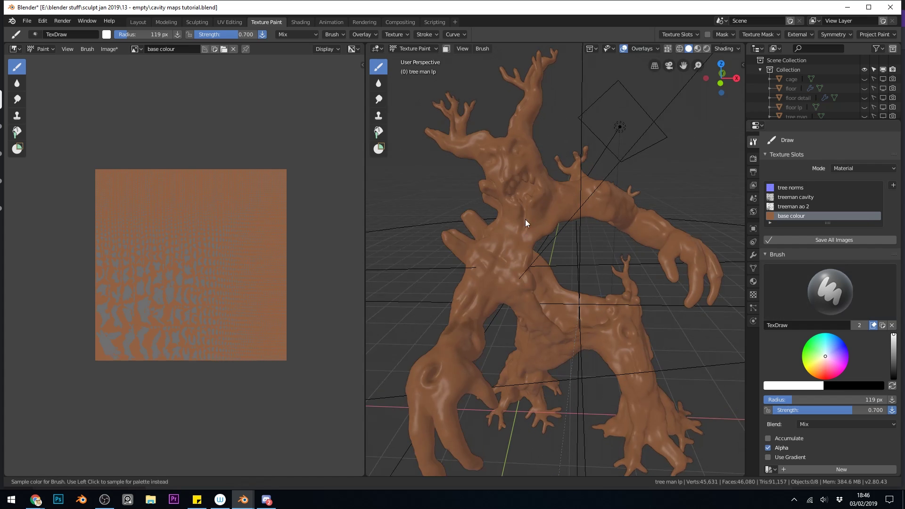
Set up a mustard brush colour with a 30 px radius and paint patches over the tree man's face, shoulder, chest and hand
key(shift+s)
click(553, 238)
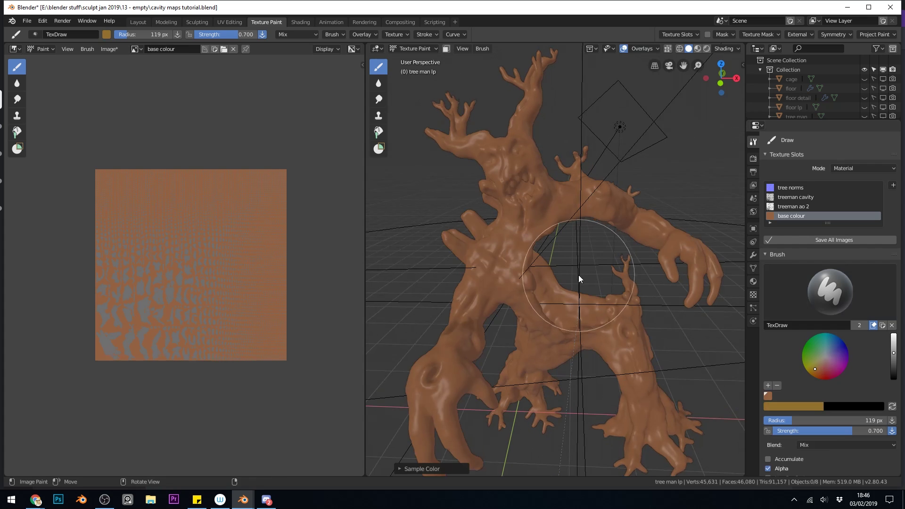
key(f)
click(536, 274)
drag(622, 191, 494, 278)
drag(688, 246, 698, 258)
Darken the brush colour to a deep brown and paint shaded patches on the tree man's mouth, upper arm and lower body
click(819, 369)
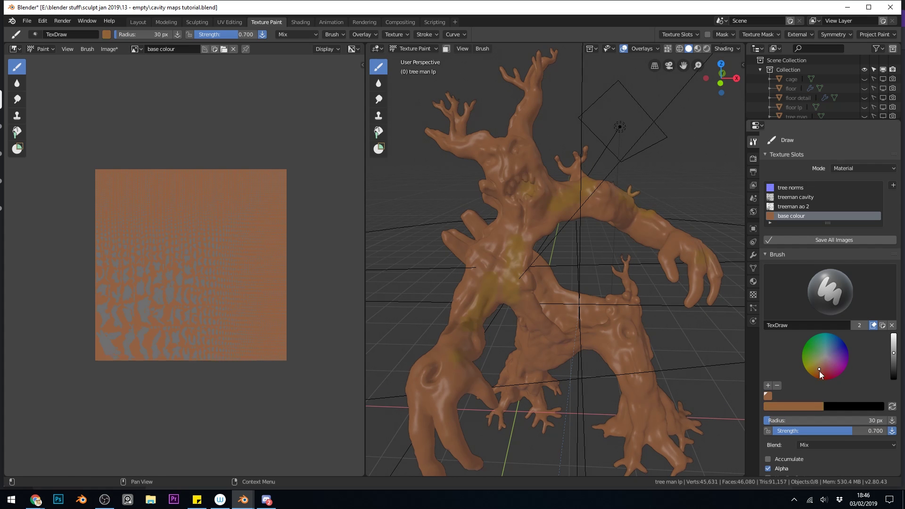
click(893, 363)
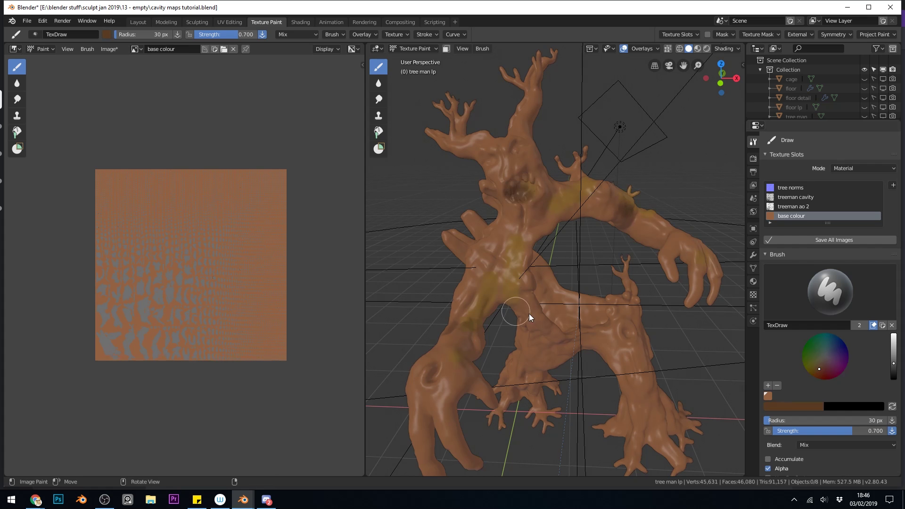
drag(531, 308, 650, 372)
scroll(569, 262, down, 4)
middle_drag(569, 262, 474, 265)
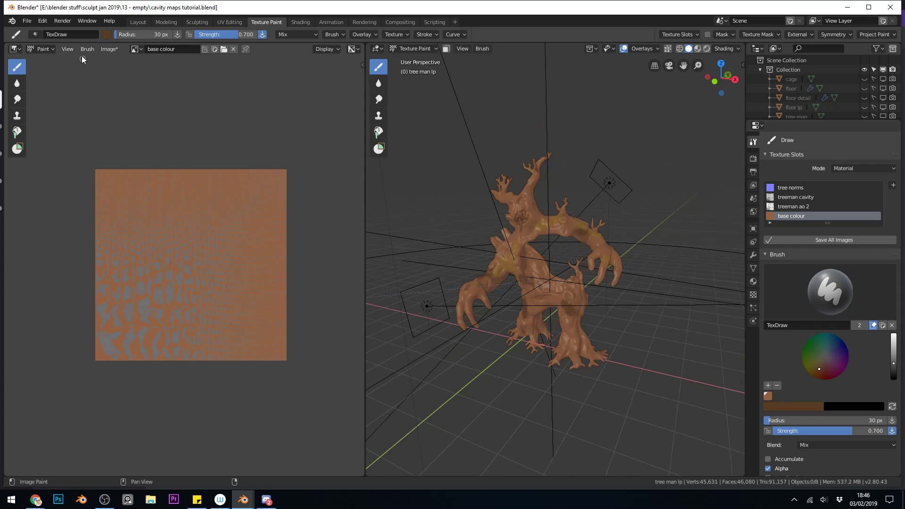
Save the painted base colour image to disk
click(109, 49)
click(118, 136)
click(857, 65)
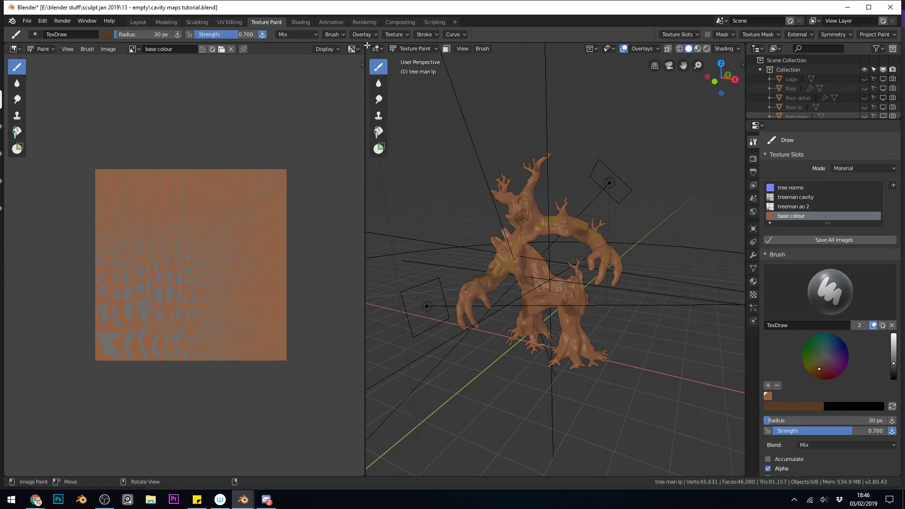
Split off a new area, show the treeman lp material in a Shader Editor with its sidebar hidden, and review the node chain through to Material Output
drag(363, 43, 357, 229)
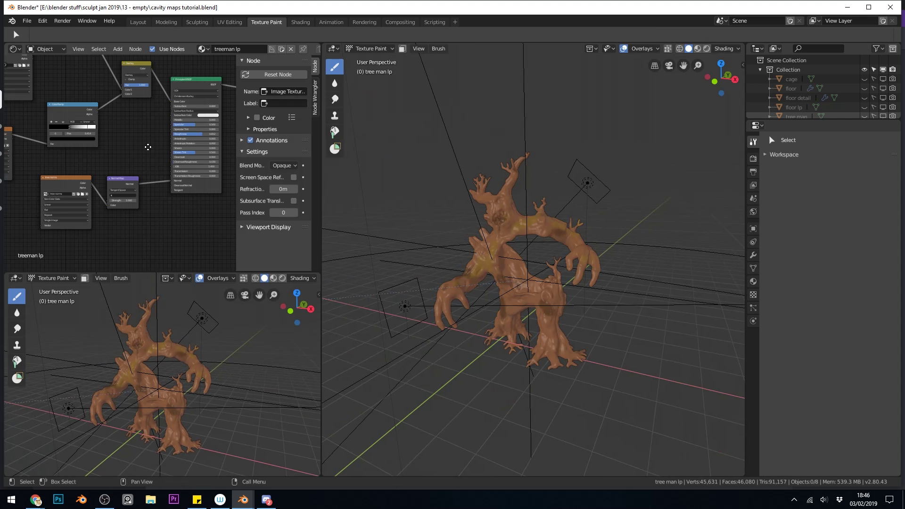
middle_drag(148, 146, 196, 195)
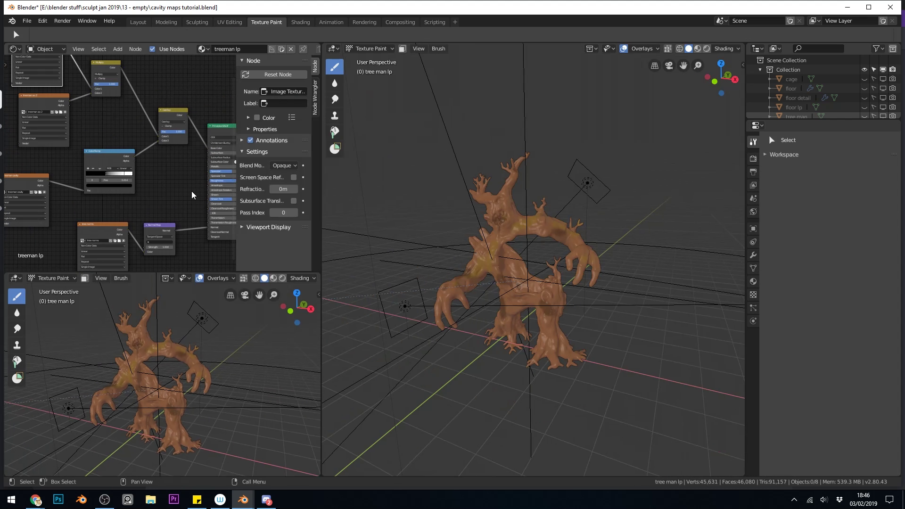
key(n)
scroll(191, 194, up, 2)
middle_drag(100, 59, 109, 97)
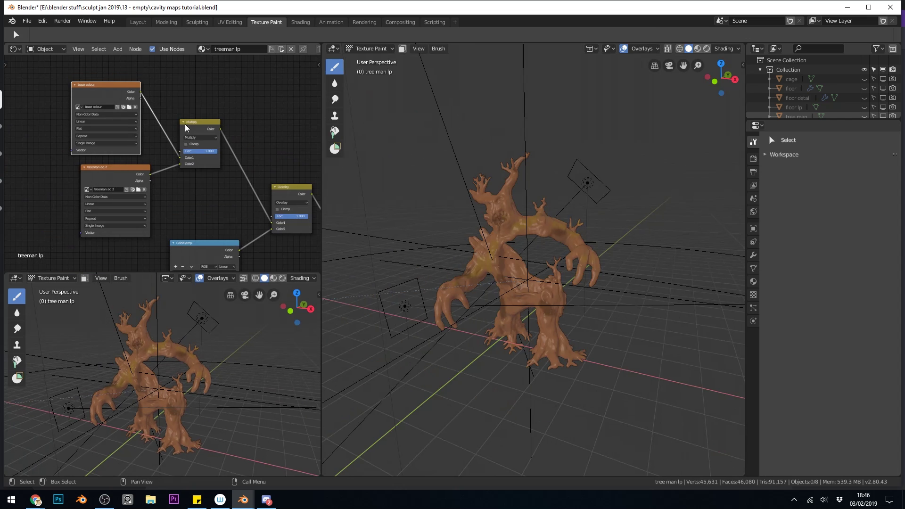
middle_drag(198, 144, 139, 144)
middle_drag(207, 194, 187, 147)
middle_drag(259, 169, 215, 144)
middle_drag(262, 208, 255, 166)
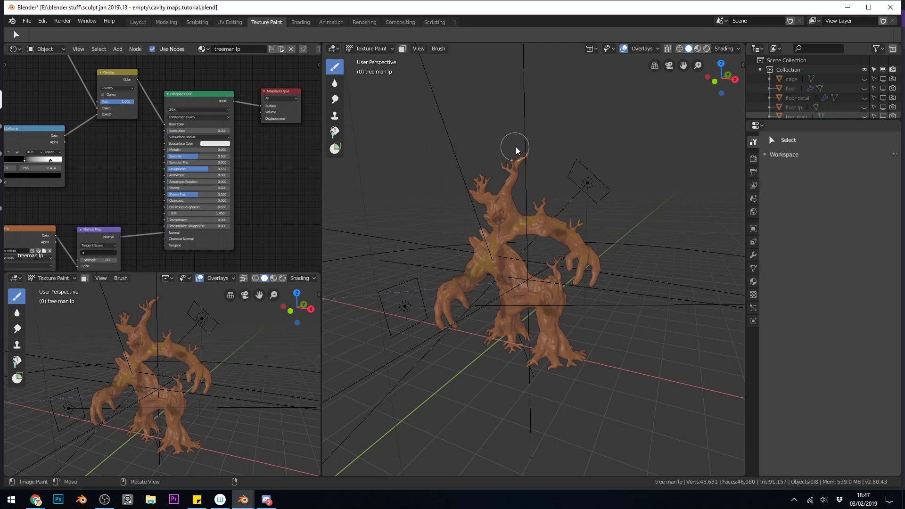
Switch the large 3D viewport to Rendered shading and inspect the painted tree man from several angles under the scene lights
key(z)
click(583, 165)
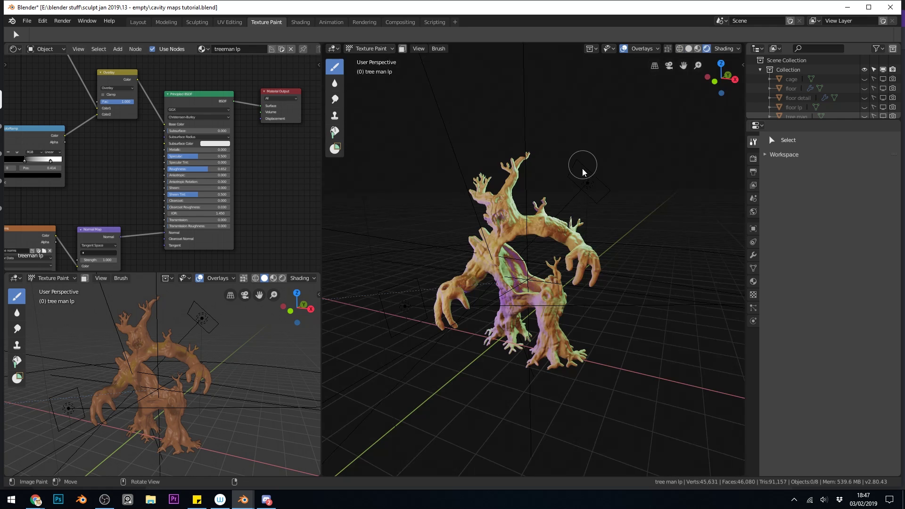
scroll(579, 174, up, 5)
middle_drag(580, 175, 553, 168)
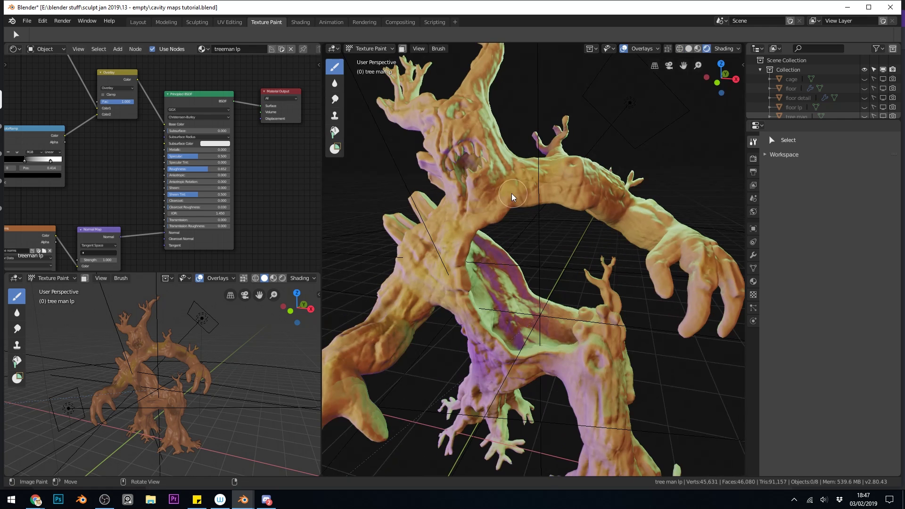
middle_drag(511, 196, 562, 240)
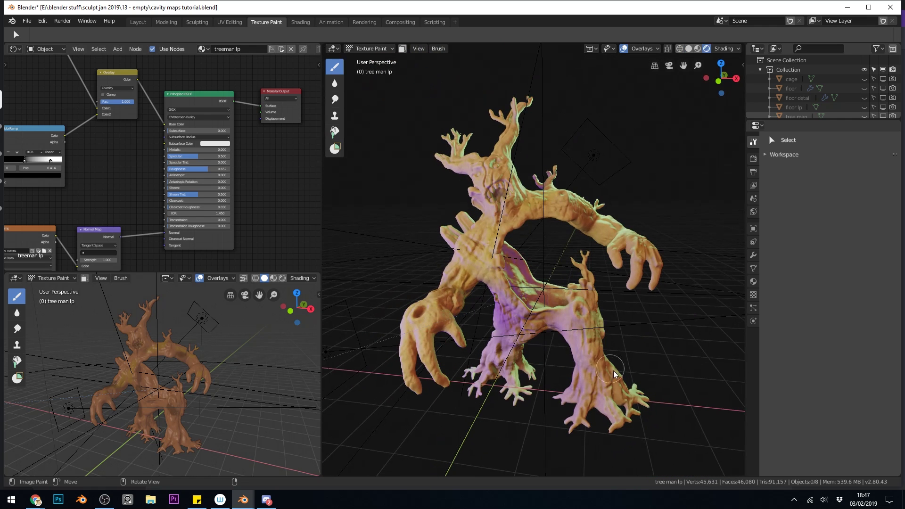
mouse_move(546, 272)
middle_down()
mouse_move(608, 268)
mouse_move(537, 269)
middle_up()
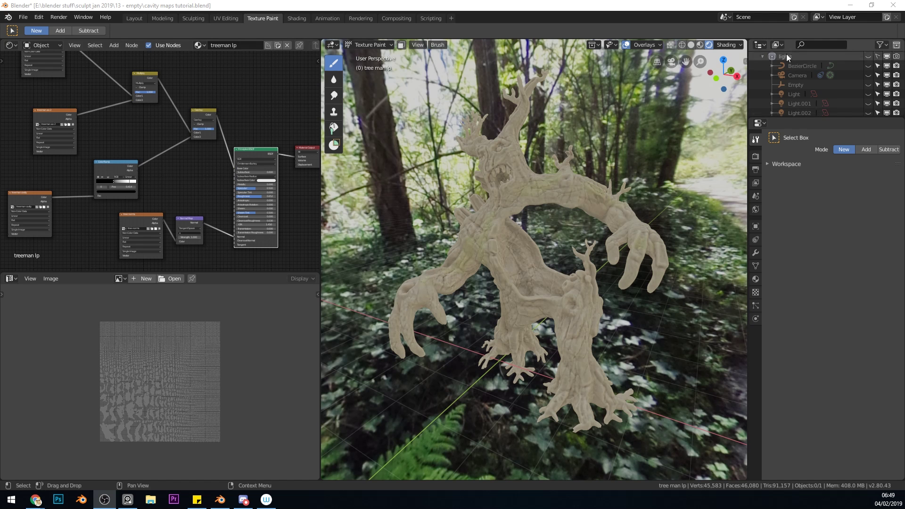
Switch the 3D viewport to LookDev shading, inspect the tree man's texture detail, and bring the base colour image node into view
click(700, 44)
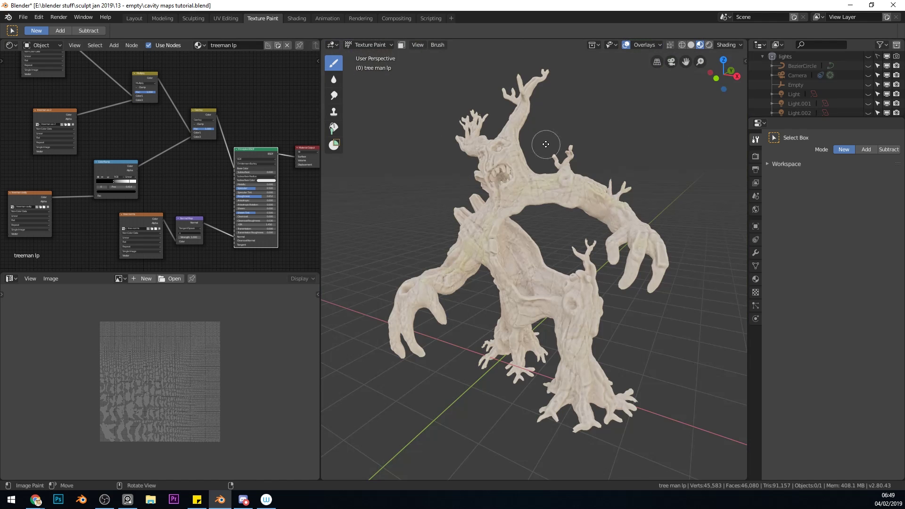
middle_drag(550, 238, 561, 253)
scroll(561, 253, up, 2)
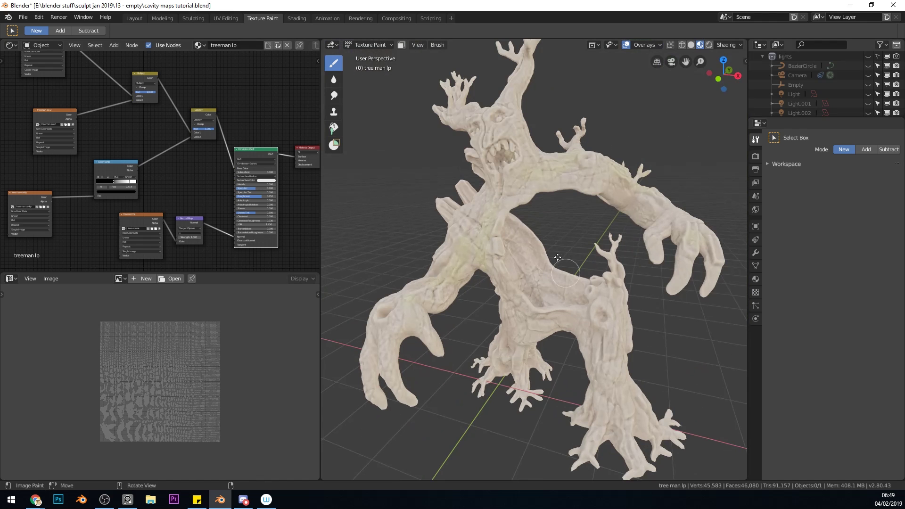
mouse_move(624, 270)
middle_down()
mouse_move(589, 264)
mouse_move(617, 271)
middle_up()
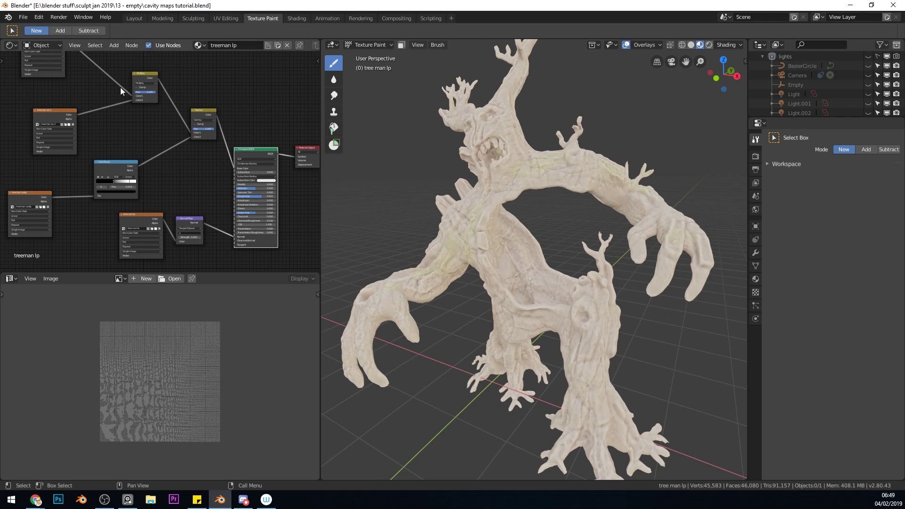
middle_drag(108, 89, 165, 168)
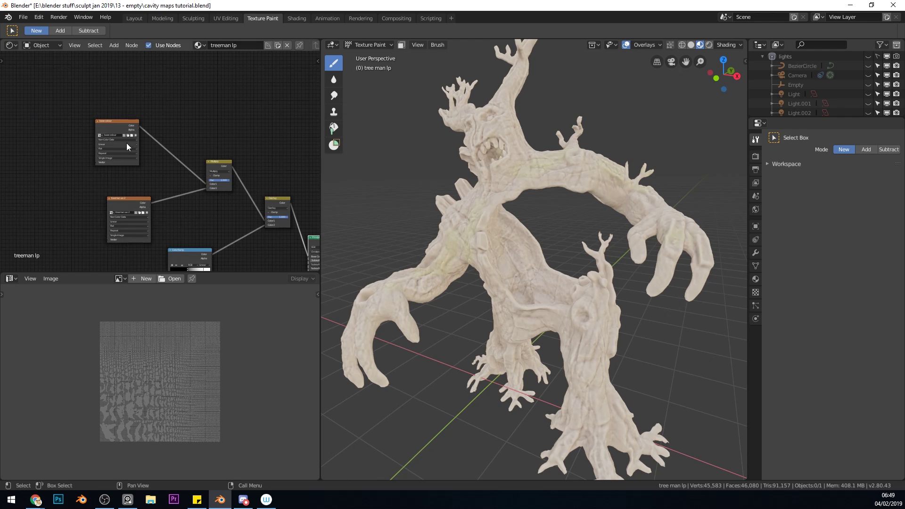